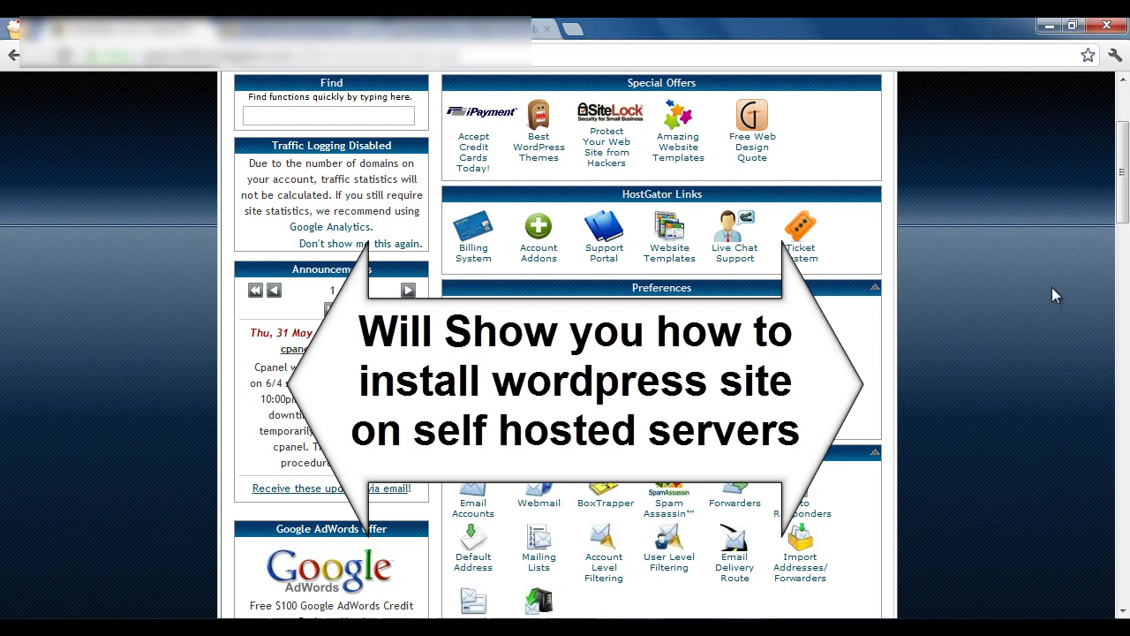
# - Browse the WordPress.org download page and dismiss the Windows color-scheme prompt
pyautogui.scroll(-2, 965, 273)
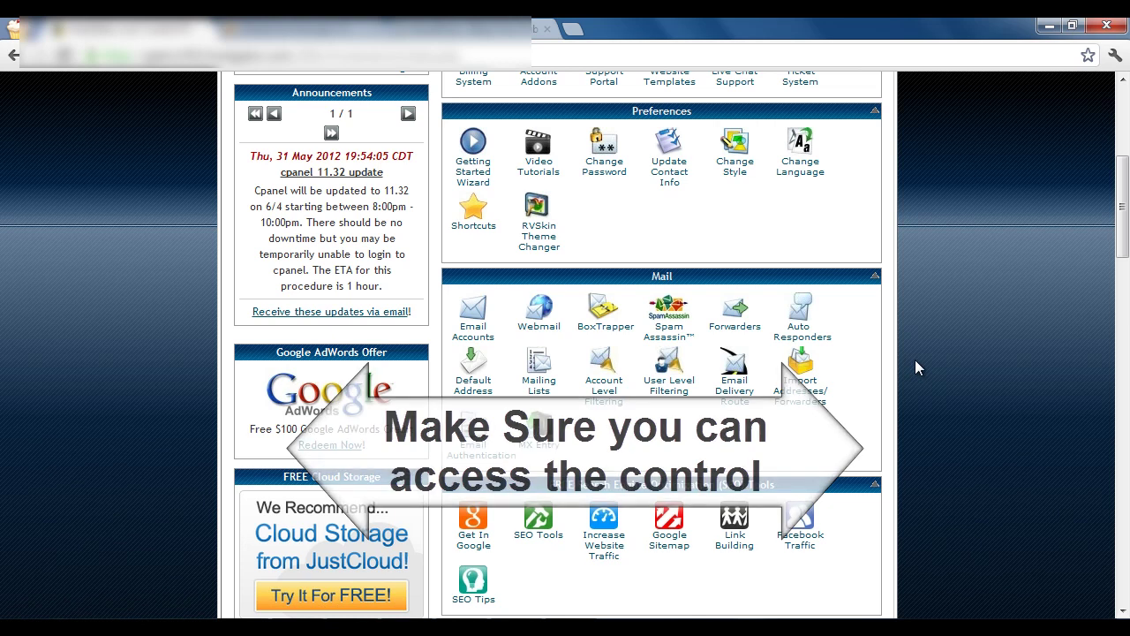
pyautogui.scroll(-6, 1127, 236)
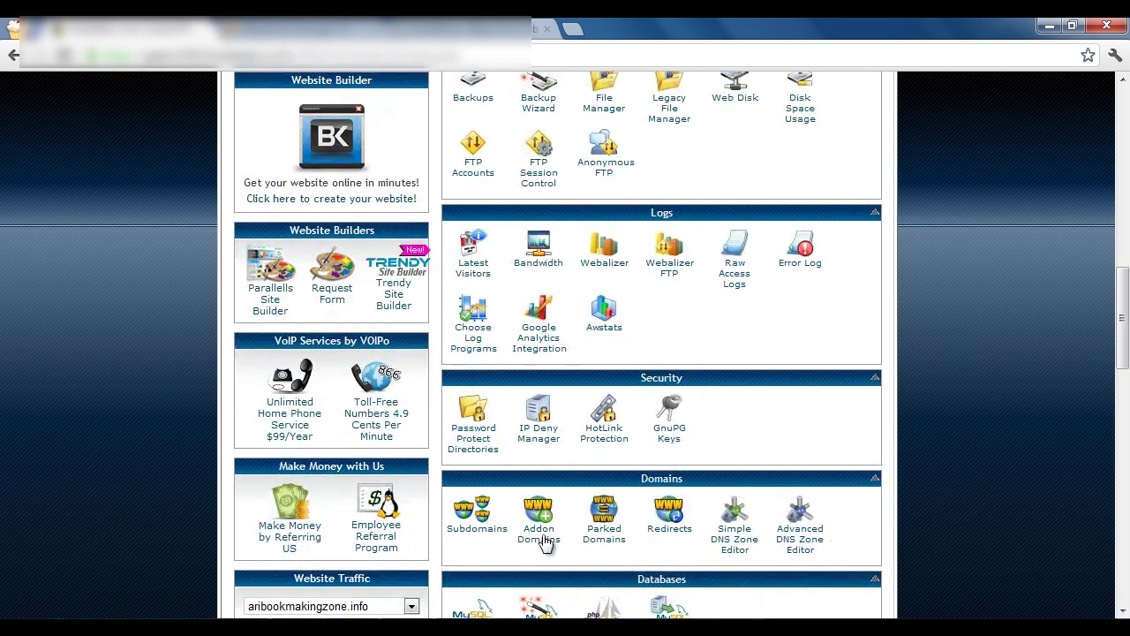
pyautogui.scroll(2, 712, 371)
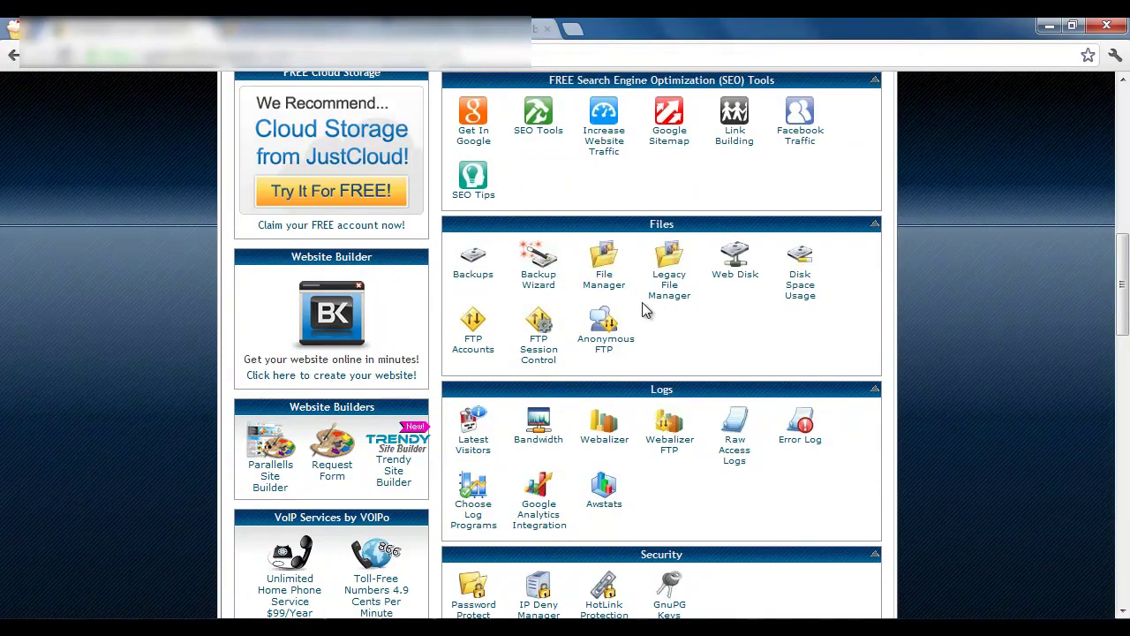
pyautogui.scroll(-1, 694, 371)
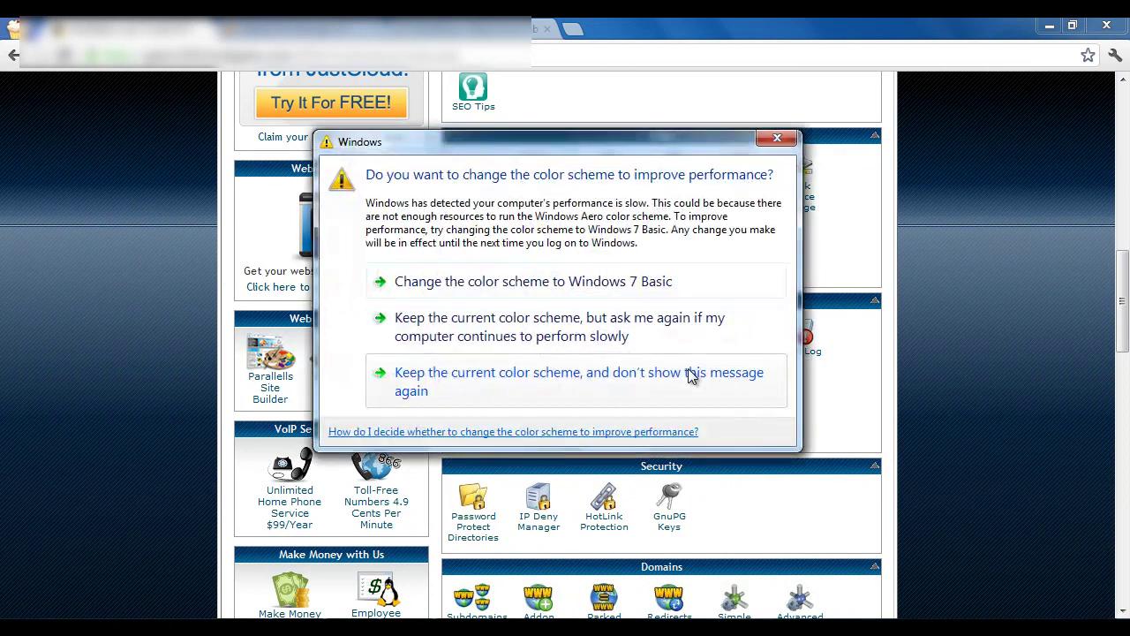
pyautogui.press('Escape')
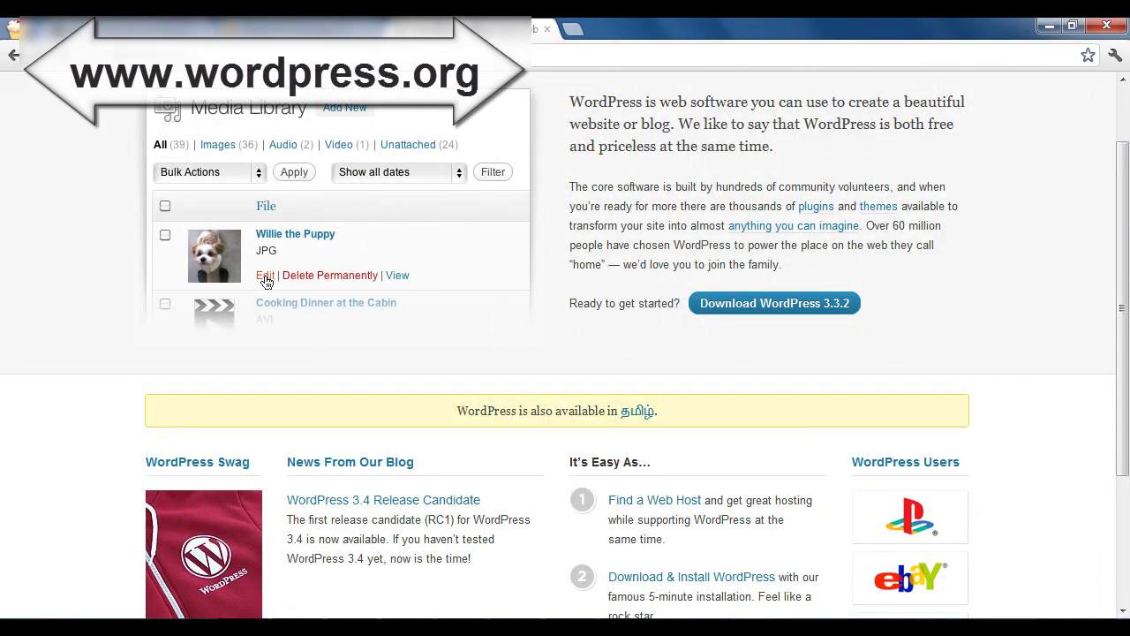
# - Save the WordPress 3.3.2 zip to the Desktop, then go back to the cPanel home page
pyautogui.click(831, 306)
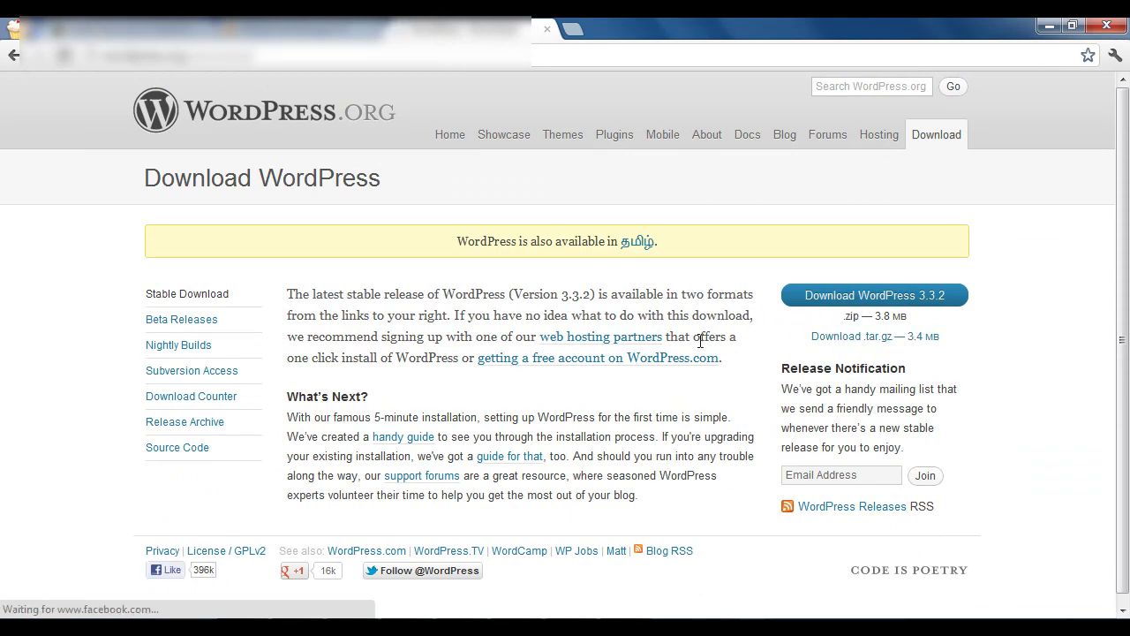
pyautogui.click(820, 300)
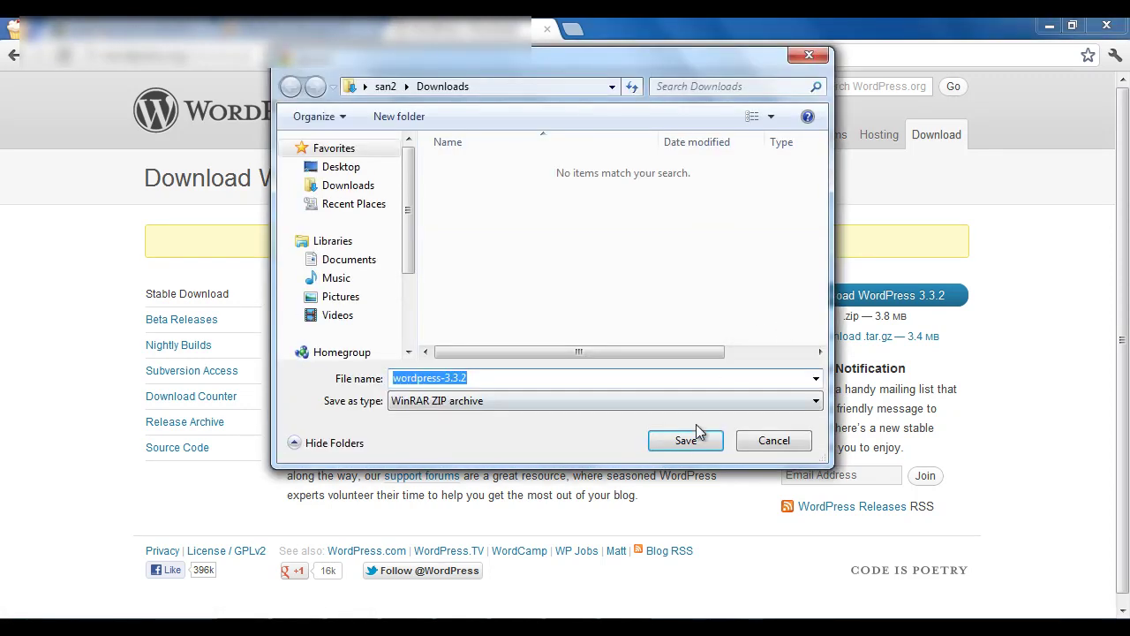
pyautogui.click(341, 167)
pyautogui.click(693, 446)
pyautogui.hotkey('ctrl', 'Tab')
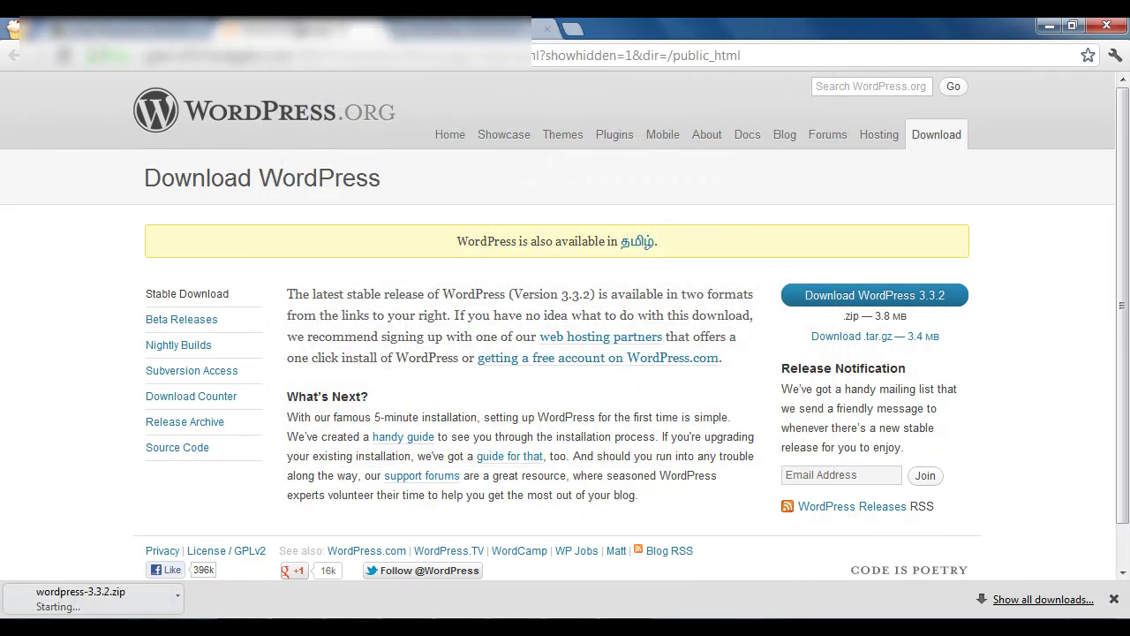
pyautogui.click(159, 29)
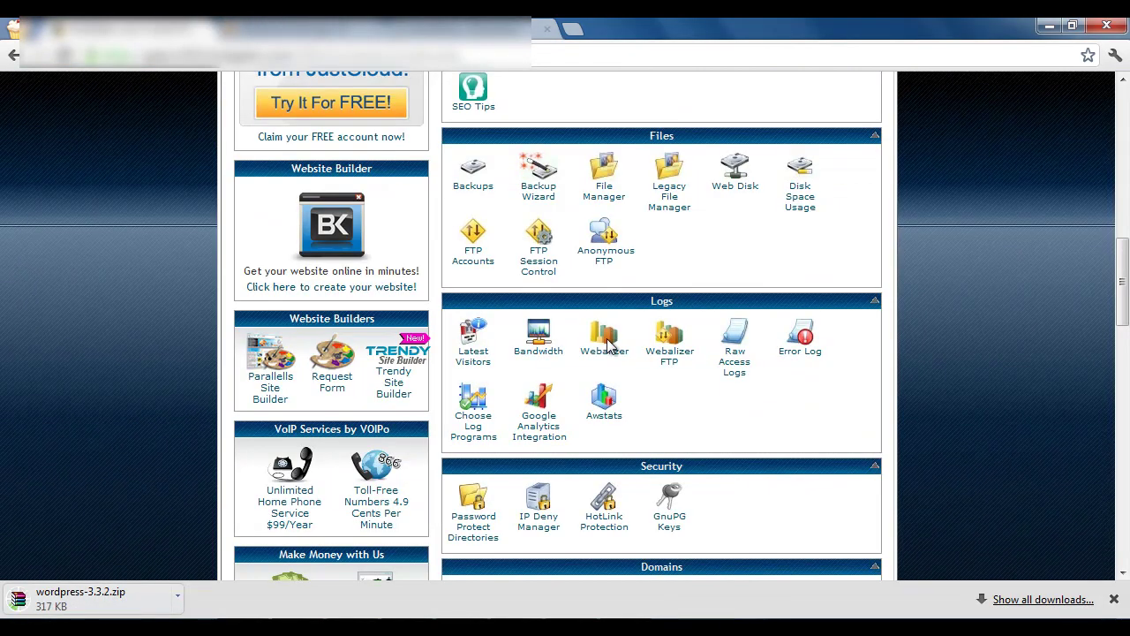
# - In File Manager, browse to public_html/tutorials, which contains only cgi-bin
pyautogui.scroll(1, 742, 424)
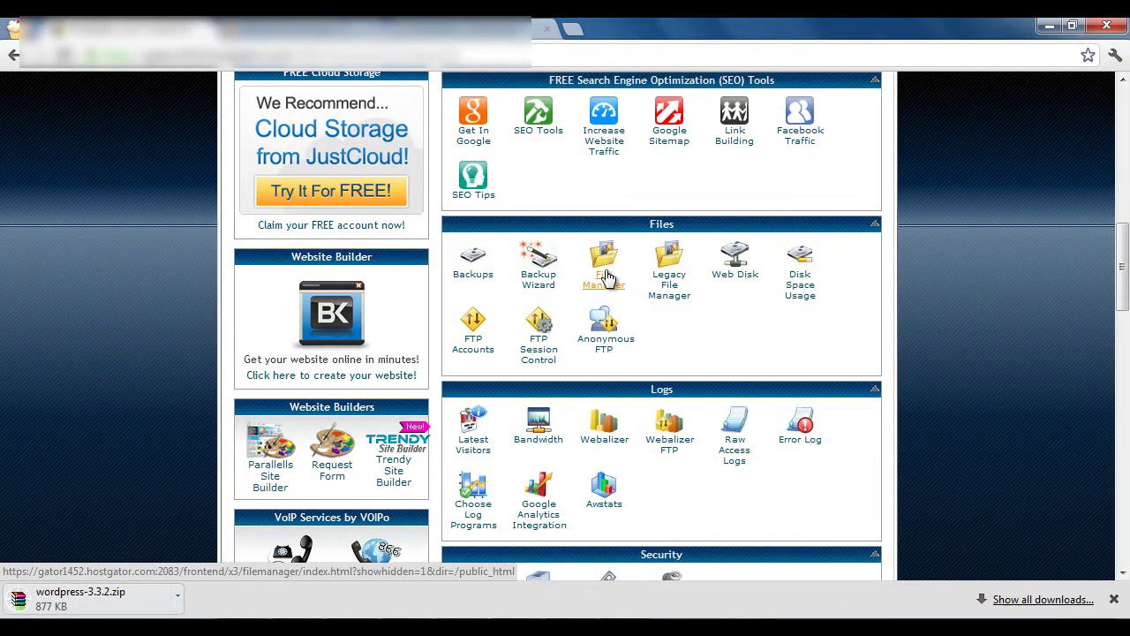
pyautogui.click(605, 277)
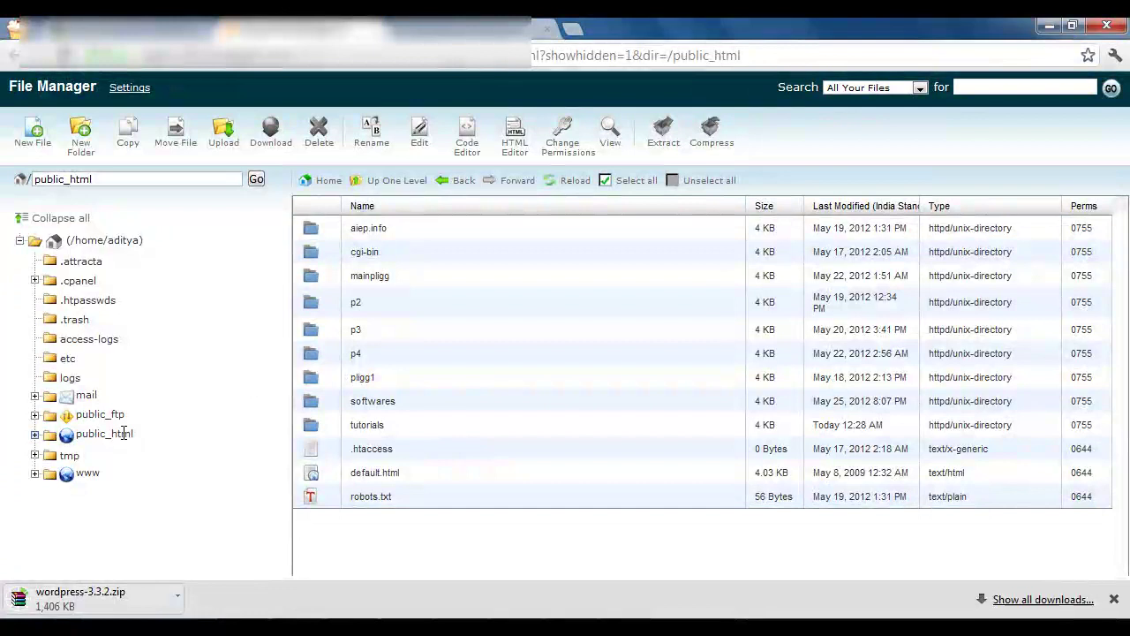
pyautogui.click(124, 434)
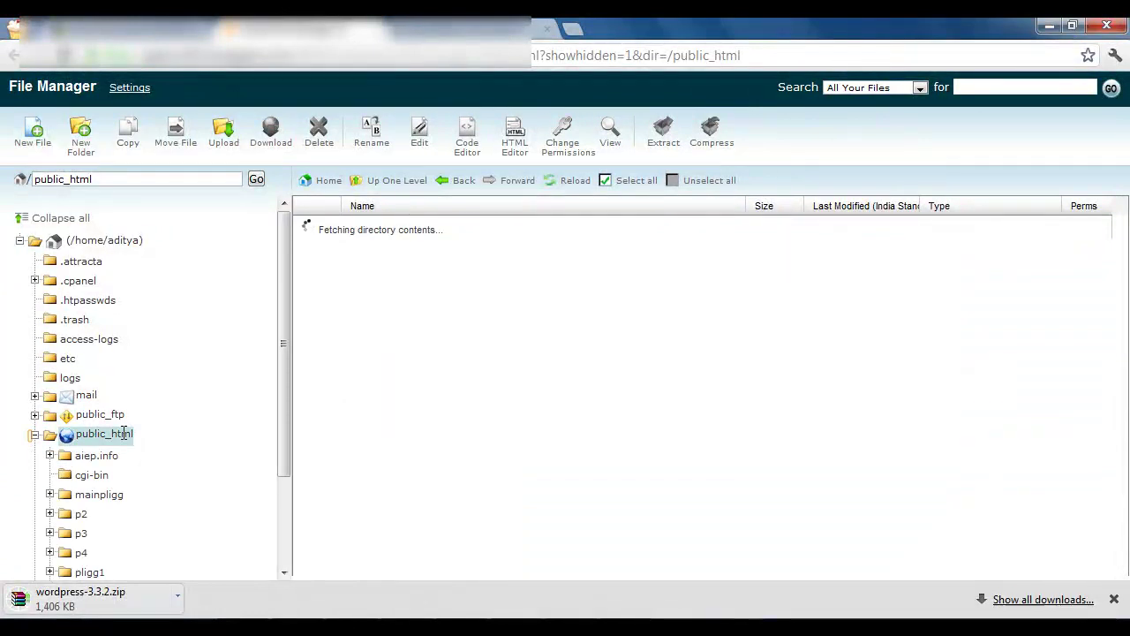
pyautogui.scroll(-3, 183, 402)
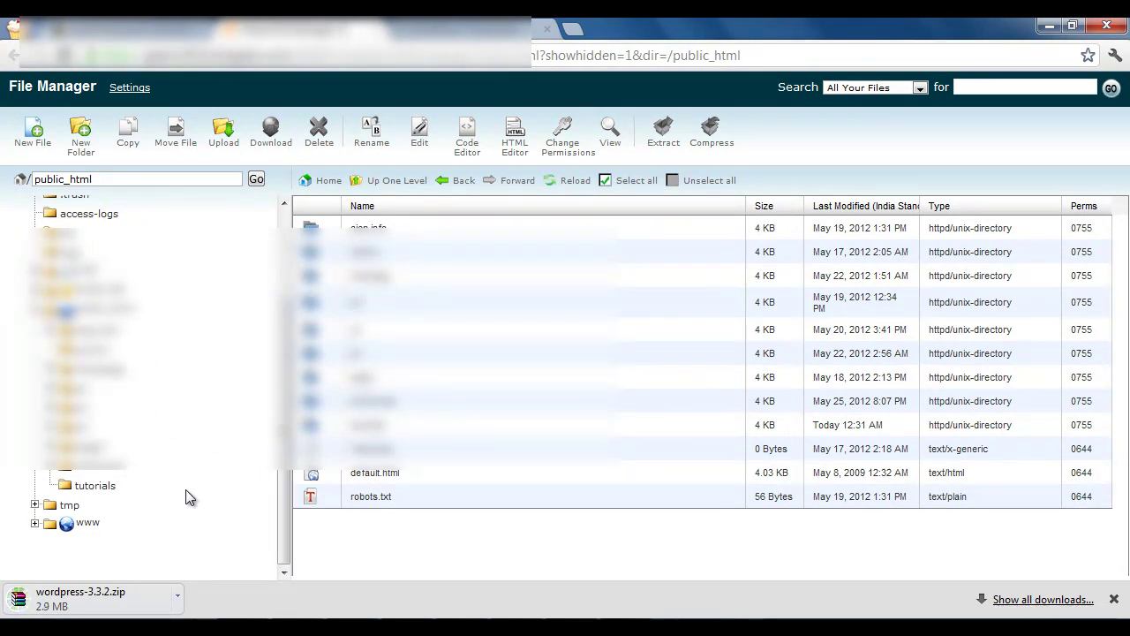
pyautogui.click(97, 486)
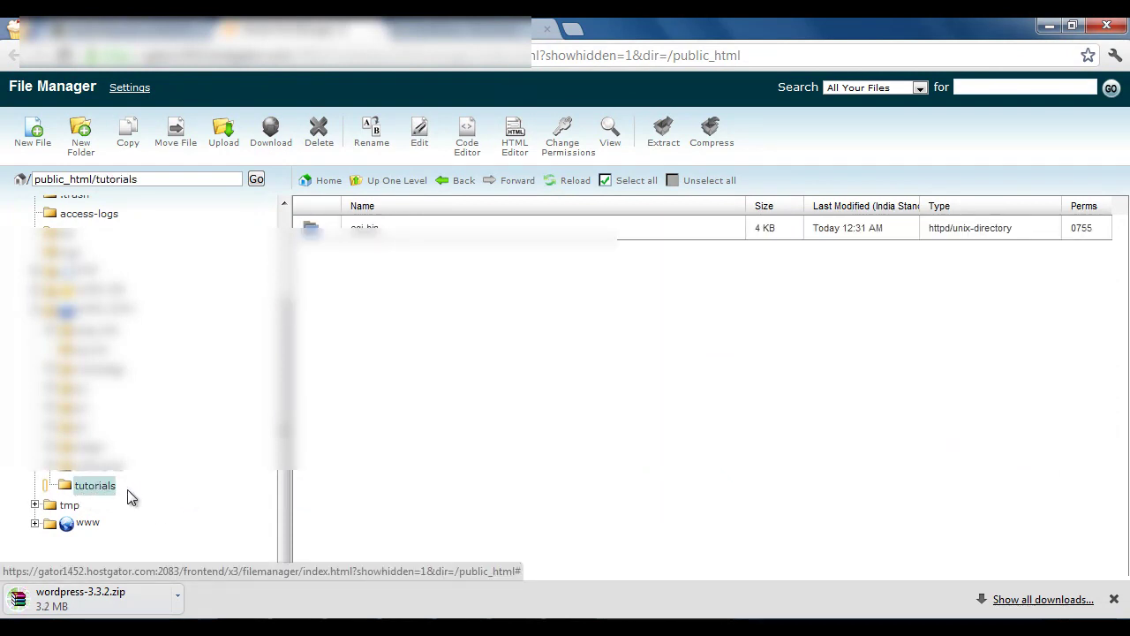
pyautogui.click(99, 487)
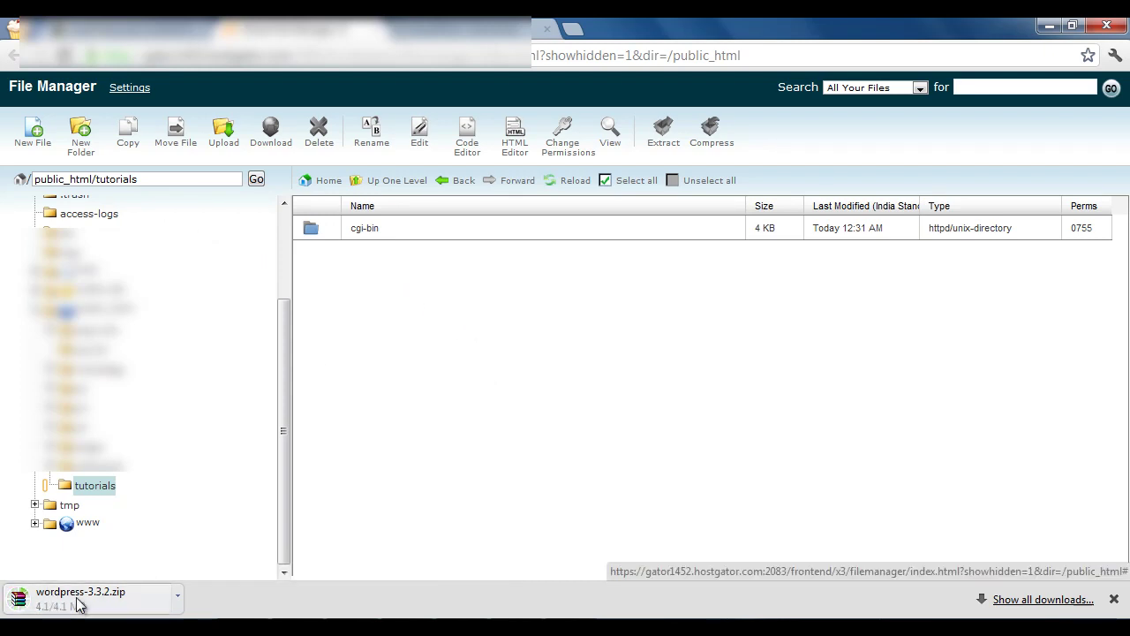
# - Upload wordpress-3.3.2.zip (4.05 MB) from the Desktop into public_html/tutorials, then return to its listing
pyautogui.click(224, 134)
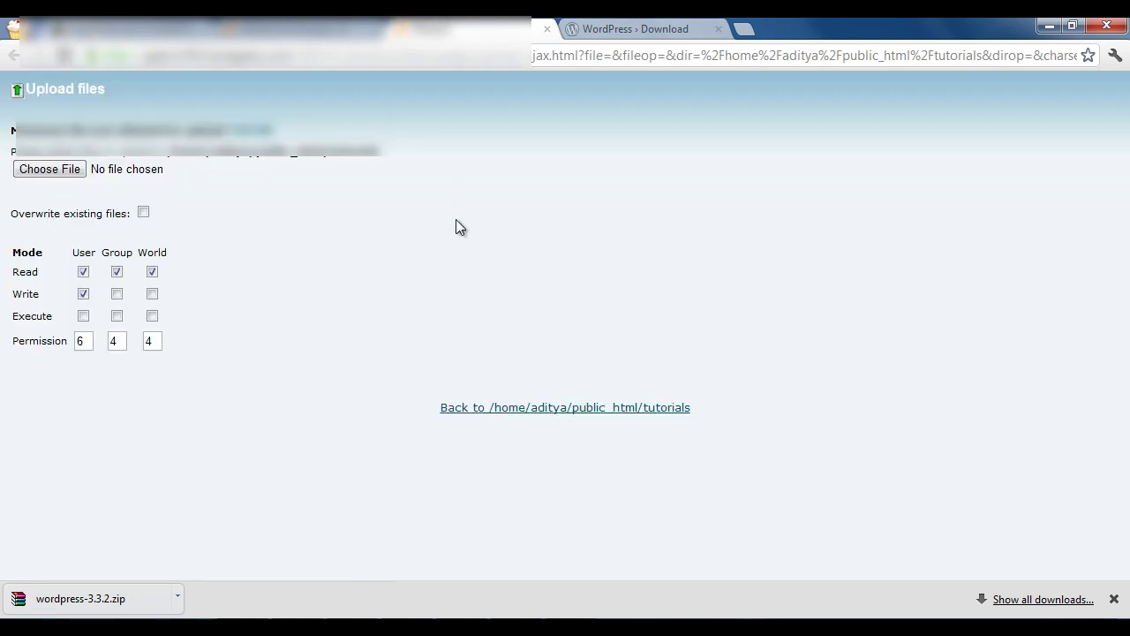
pyautogui.click(39, 177)
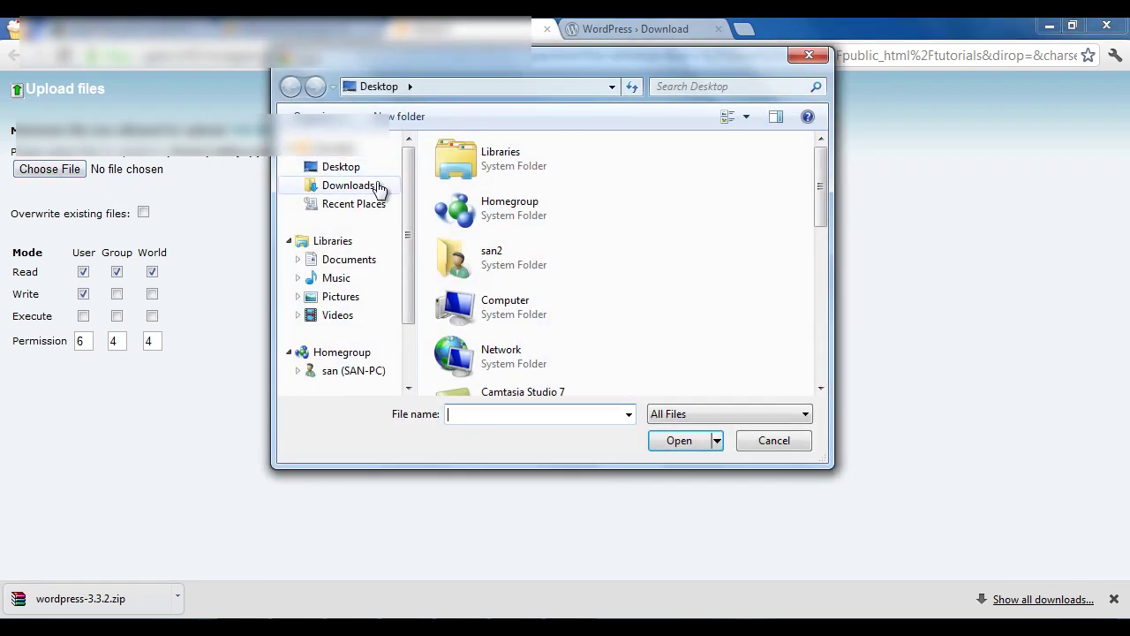
pyautogui.click(447, 234)
pyautogui.press('w')
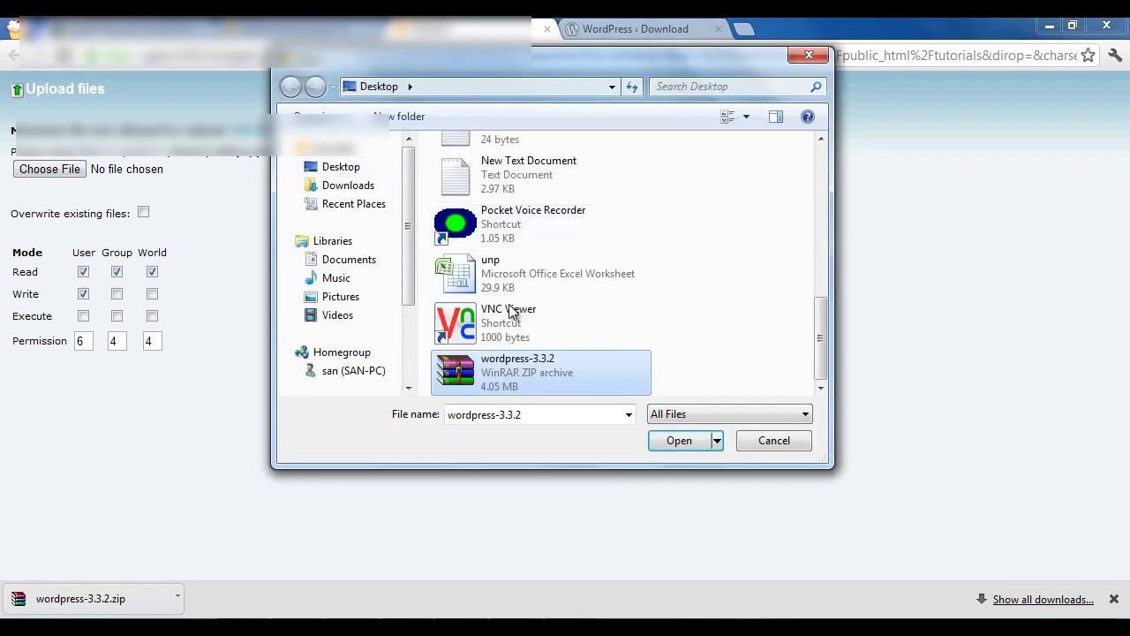
pyautogui.click(658, 435)
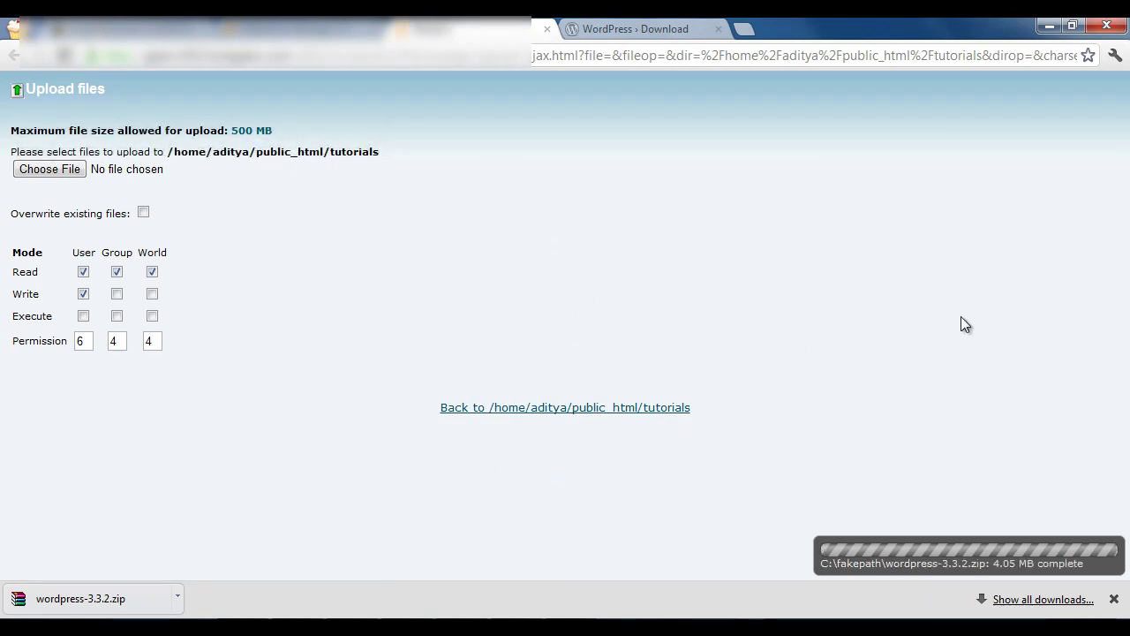
pyautogui.click(475, 407)
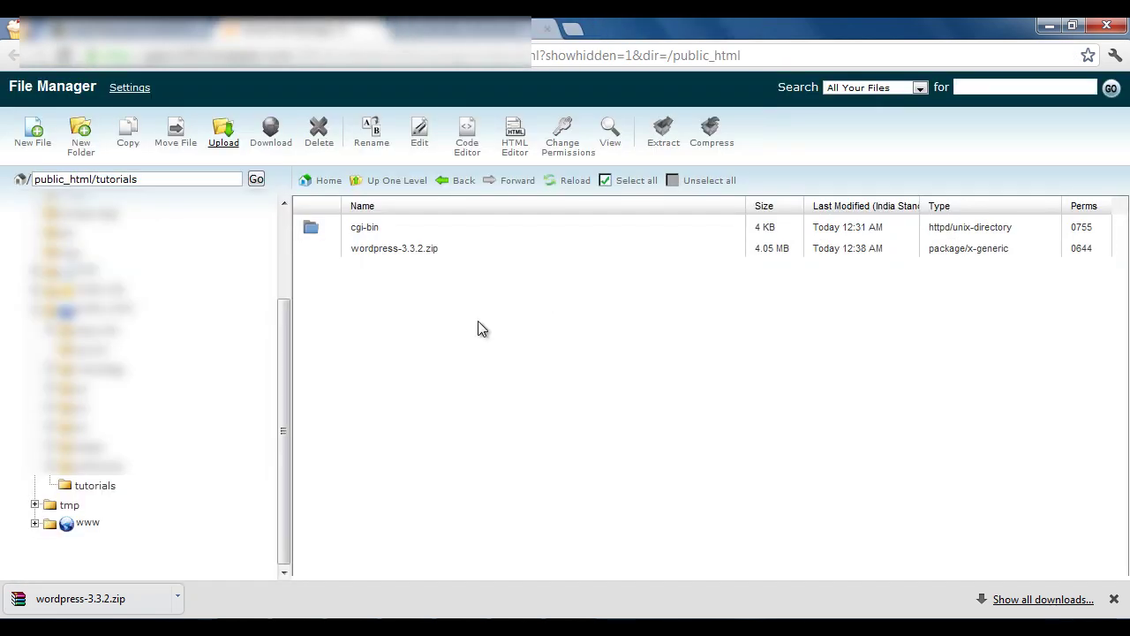
# - Extract wordpress-3.3.2.zip into /public_html/tutorials and select the resulting wordpress folder
pyautogui.click(463, 254)
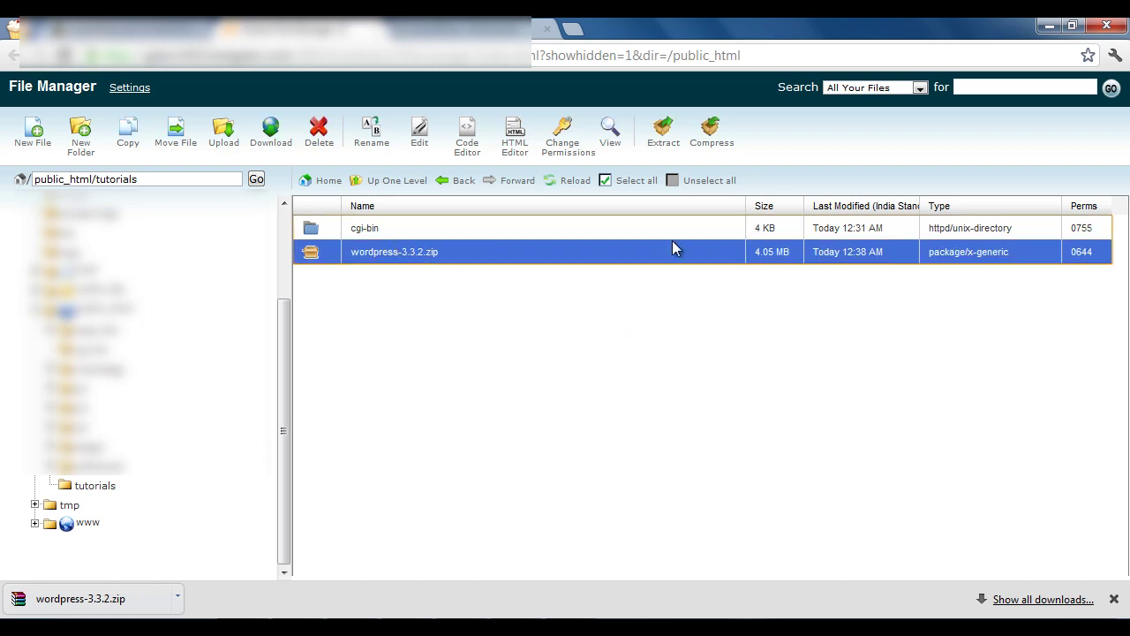
pyautogui.click(658, 137)
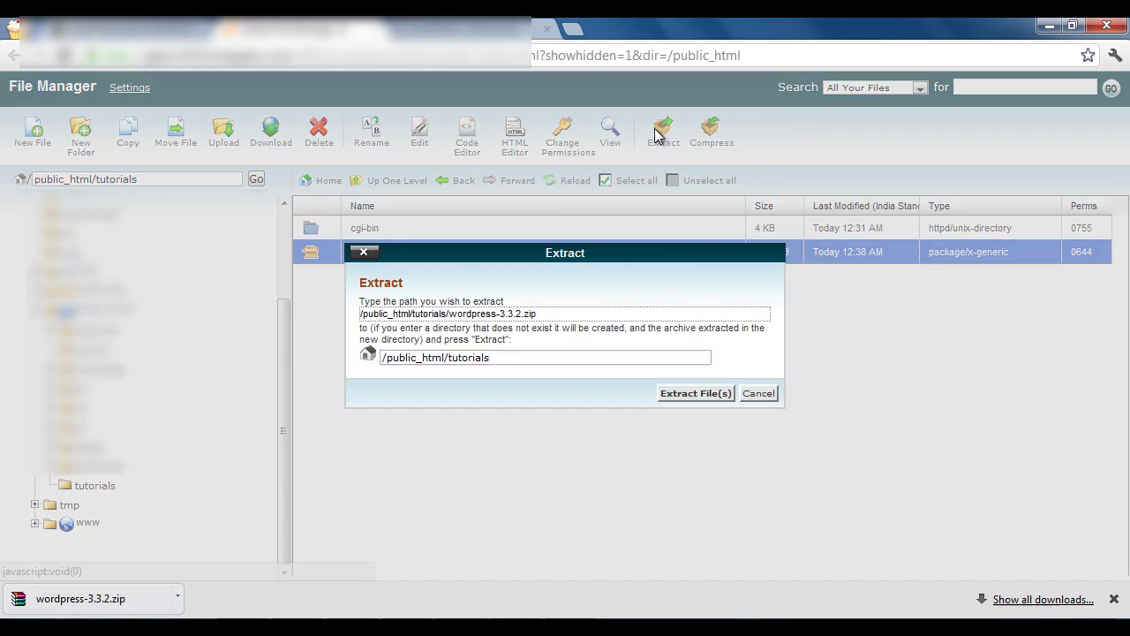
pyautogui.click(678, 394)
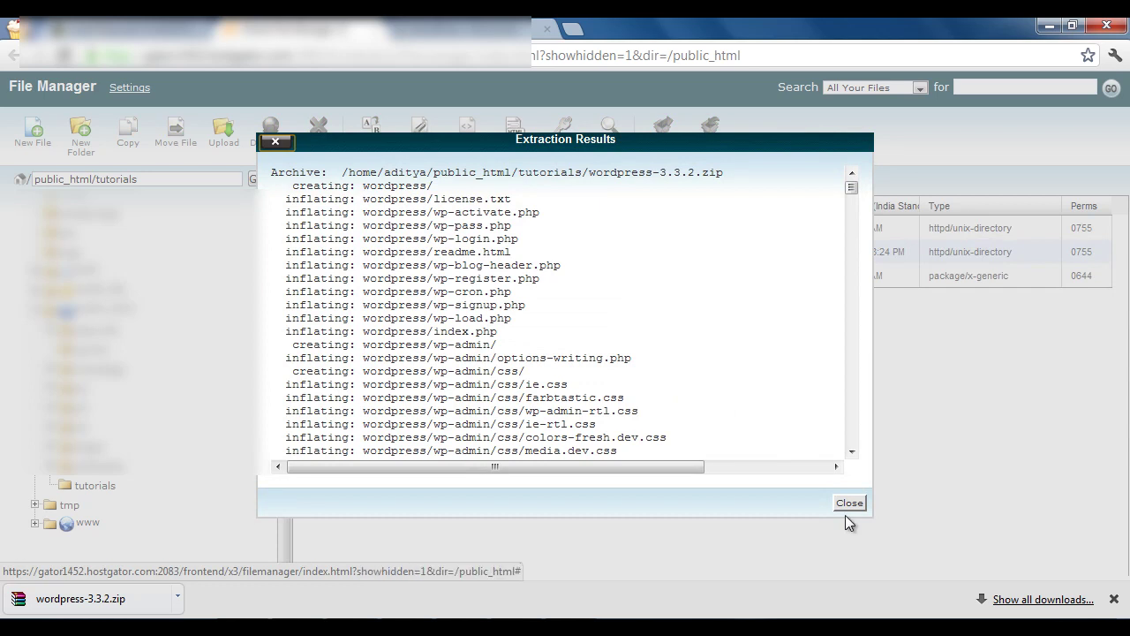
pyautogui.click(851, 503)
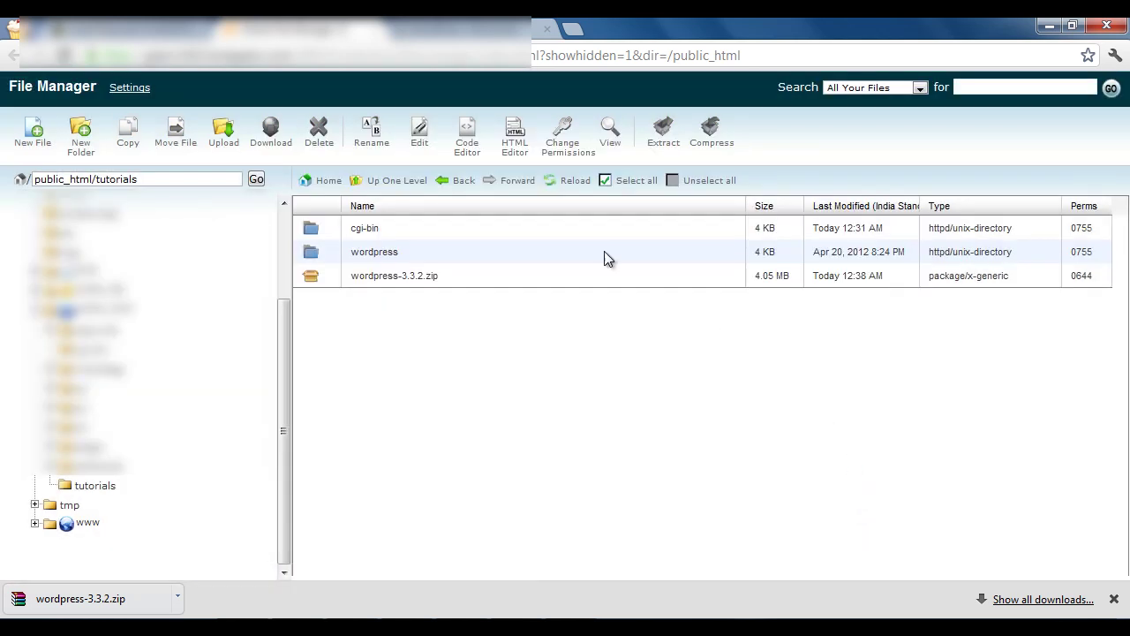
pyautogui.click(354, 253)
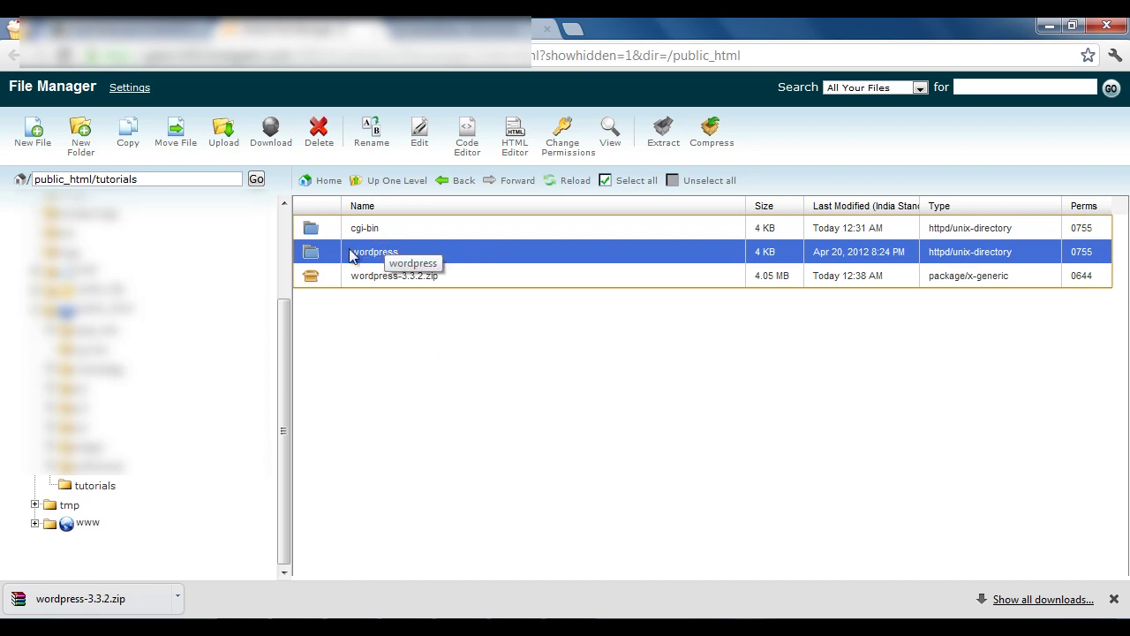
# - Open the wordpress folder and select all its contents, including wp-admin, wp-content and wp-includes
pyautogui.doubleClick(424, 254)
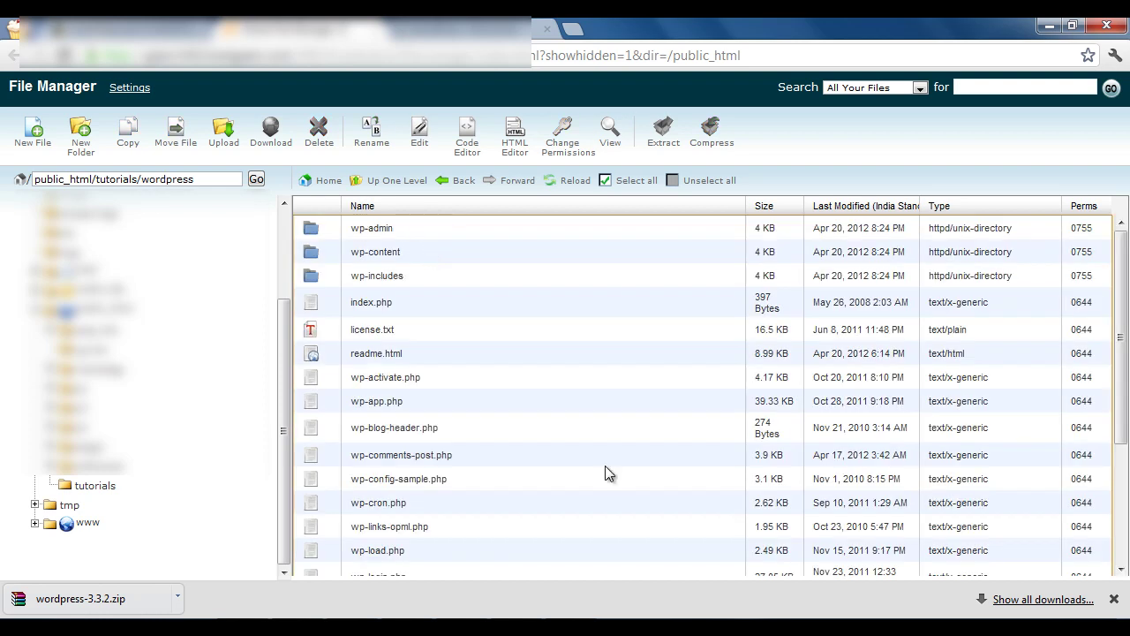
pyautogui.moveTo(1115, 301)
pyautogui.mouseDown()
pyautogui.moveTo(1126, 439)
pyautogui.moveTo(1123, 319)
pyautogui.mouseUp()
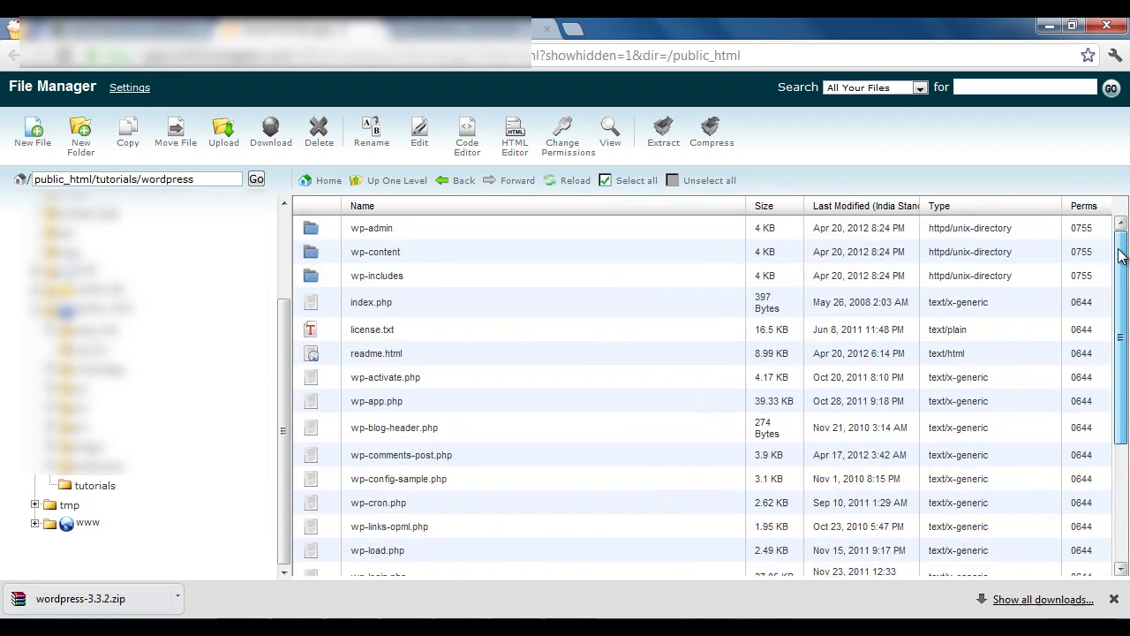
pyautogui.click(631, 183)
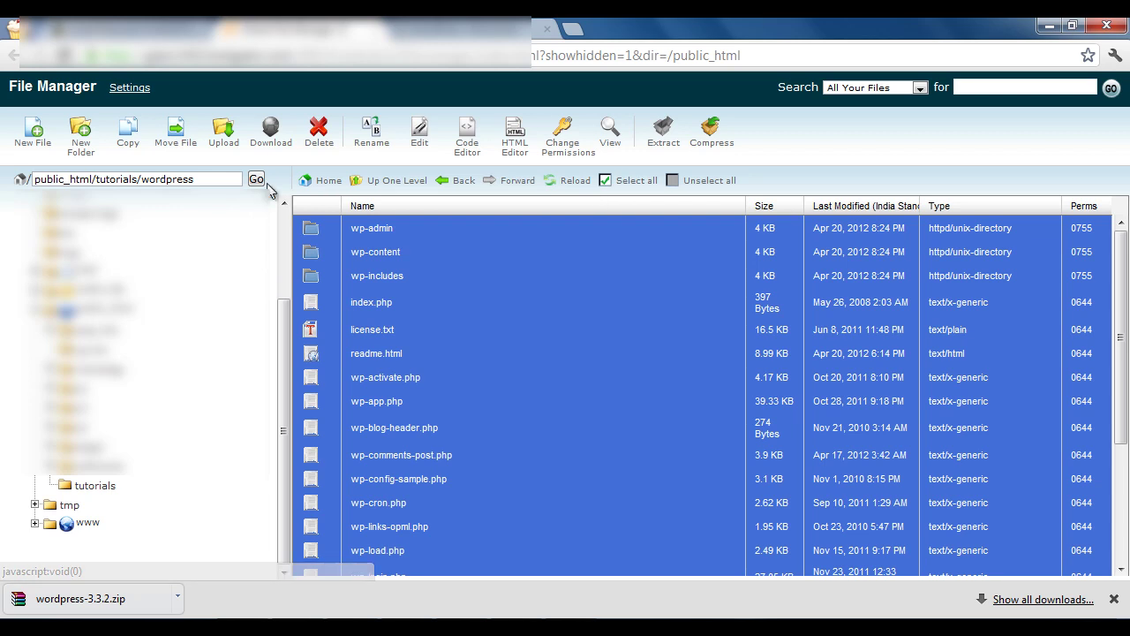
# - Move the selected WordPress files to /public_html/tutorials/ by dropping 'wordpress' from the destination path
pyautogui.click(180, 144)
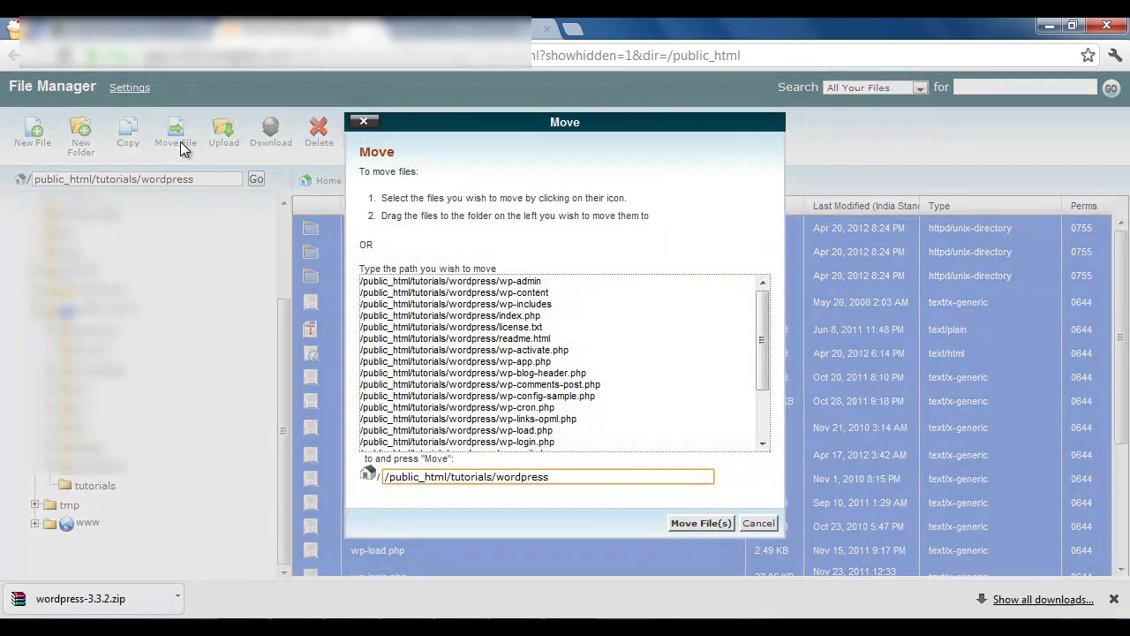
pyautogui.moveTo(497, 477); pyautogui.dragTo(571, 475)
pyautogui.press('Delete')
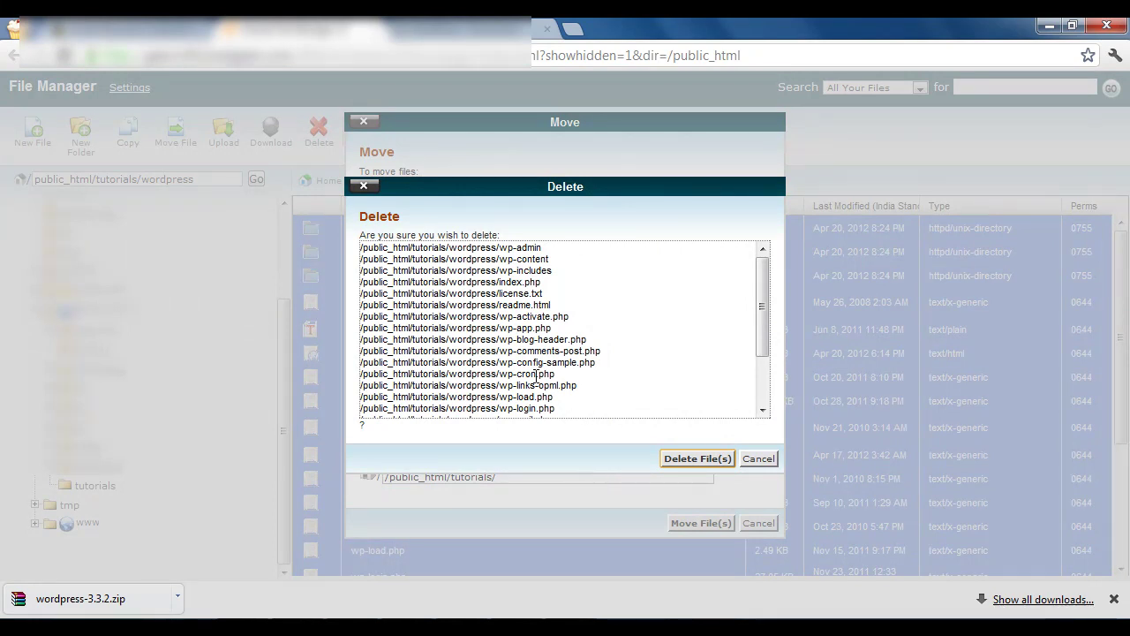
pyautogui.click(763, 464)
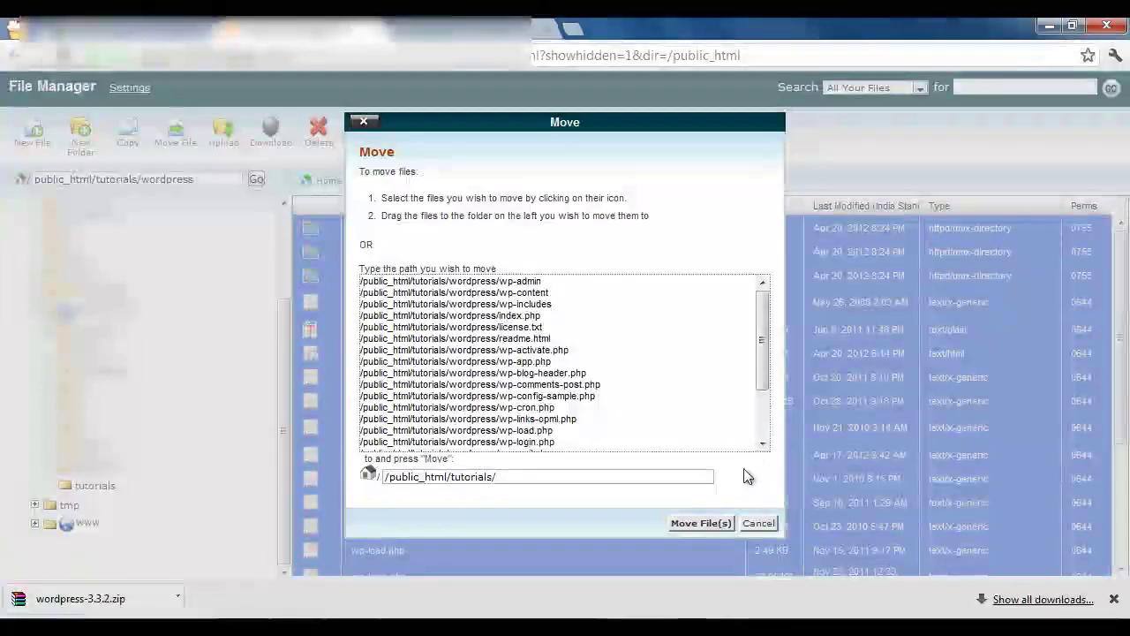
pyautogui.click(710, 522)
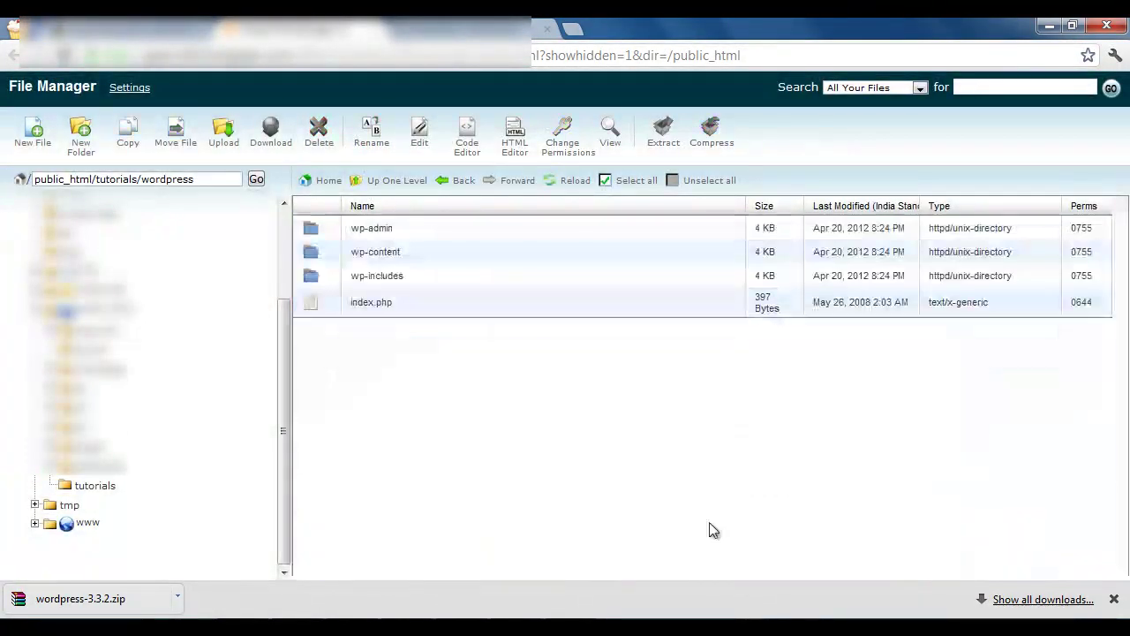
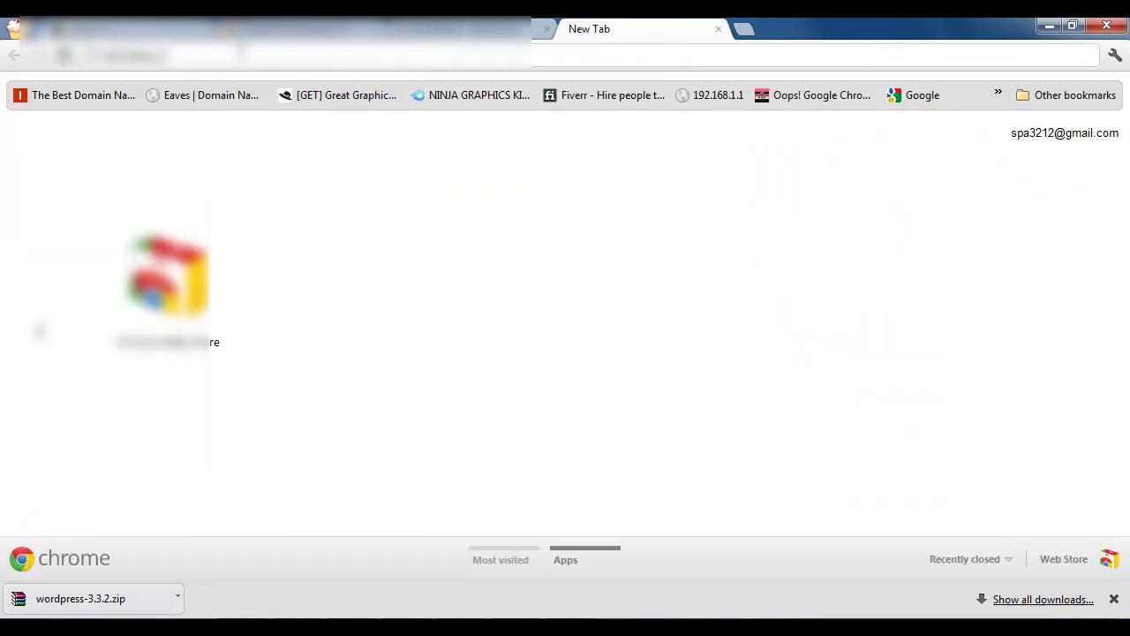
# - Load the hosted site's address in the new Chrome tab to reach the WordPress setup page
pyautogui.click(167, 55)
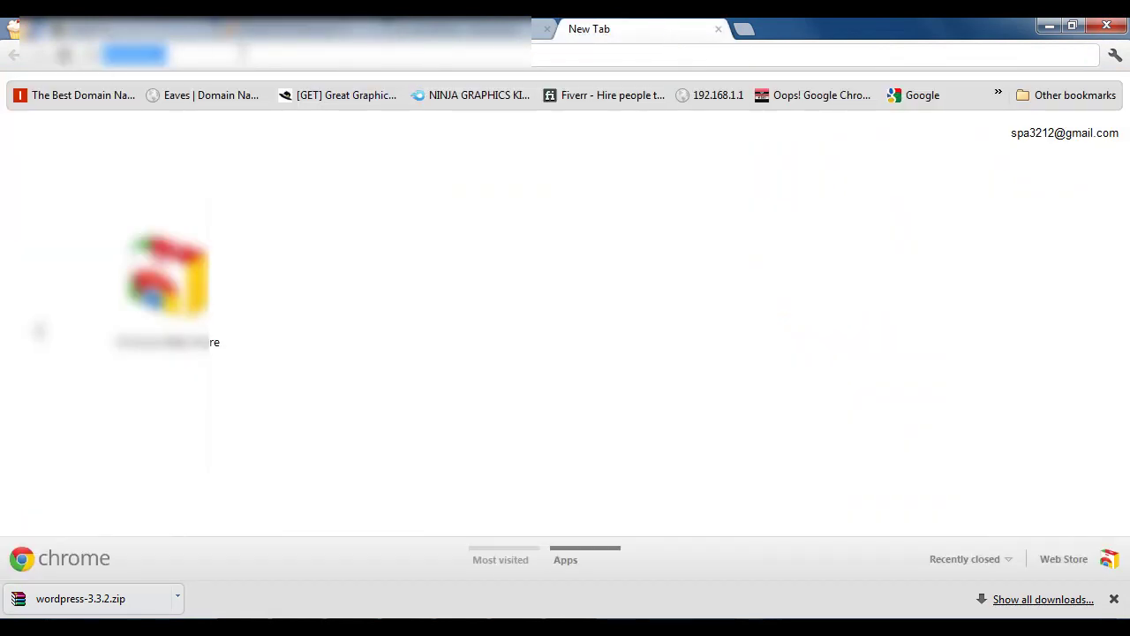
pyautogui.press('Return')
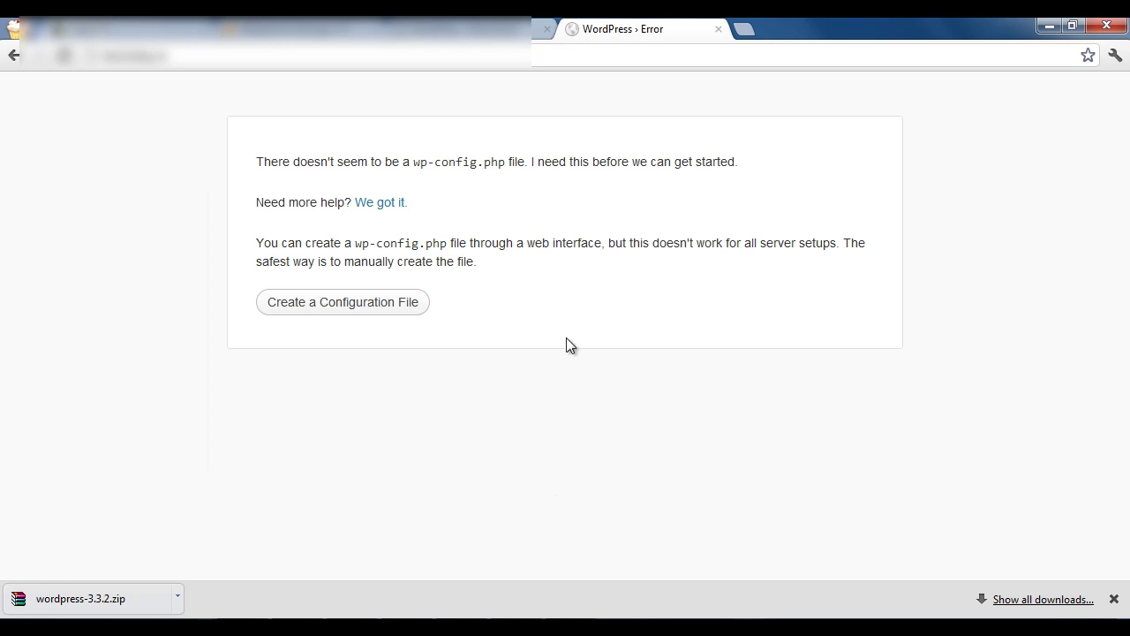
# - Read the missing wp-config.php notice, then view the extracted WordPress folders in cPanel File Manager
pyautogui.moveTo(282, 164); pyautogui.dragTo(408, 204)
pyautogui.click(679, 171)
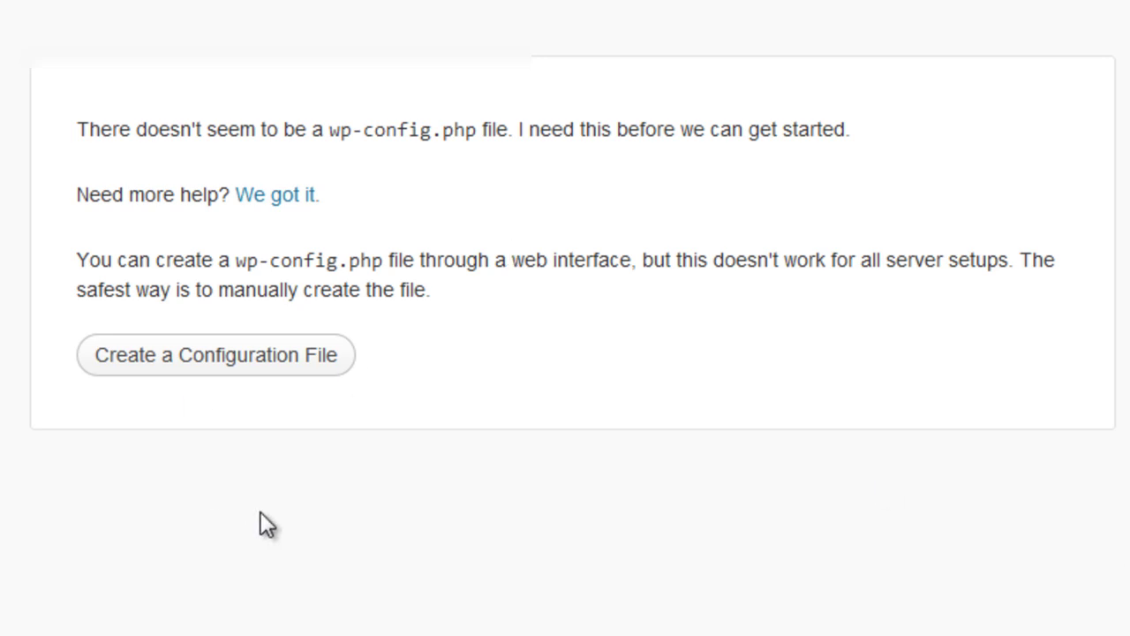
pyautogui.click(345, 5)
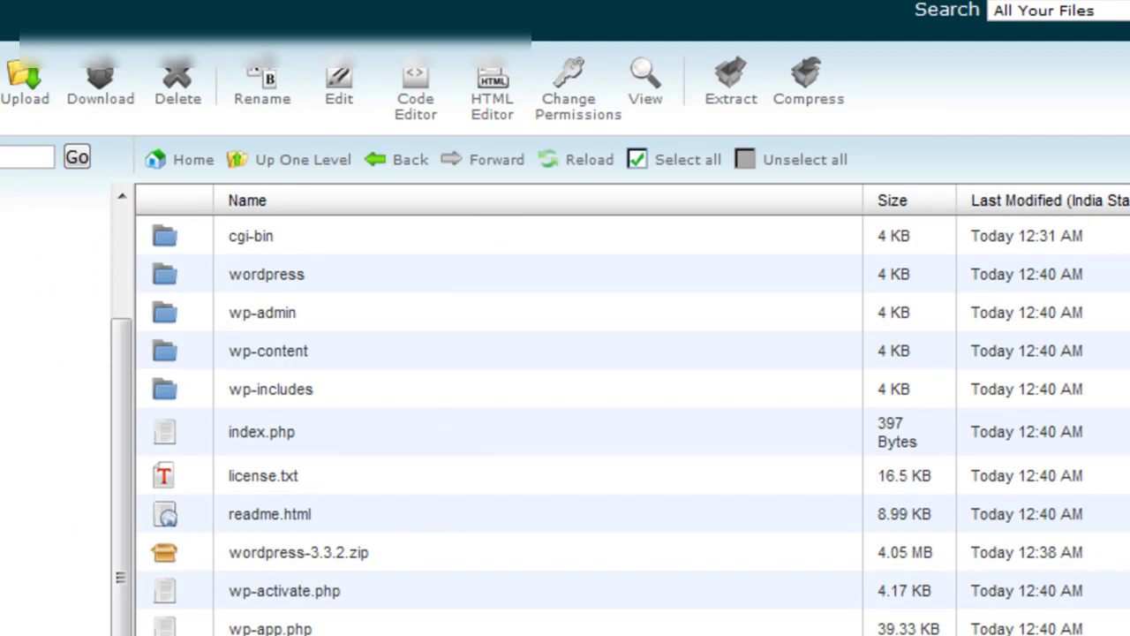
# - Scroll through the wp-admin, wp-content and wp-includes files, then return to the WordPress setup page
pyautogui.scroll(-3, 530, 424)
pyautogui.scroll(3, 530, 424)
pyautogui.click(499, 4)
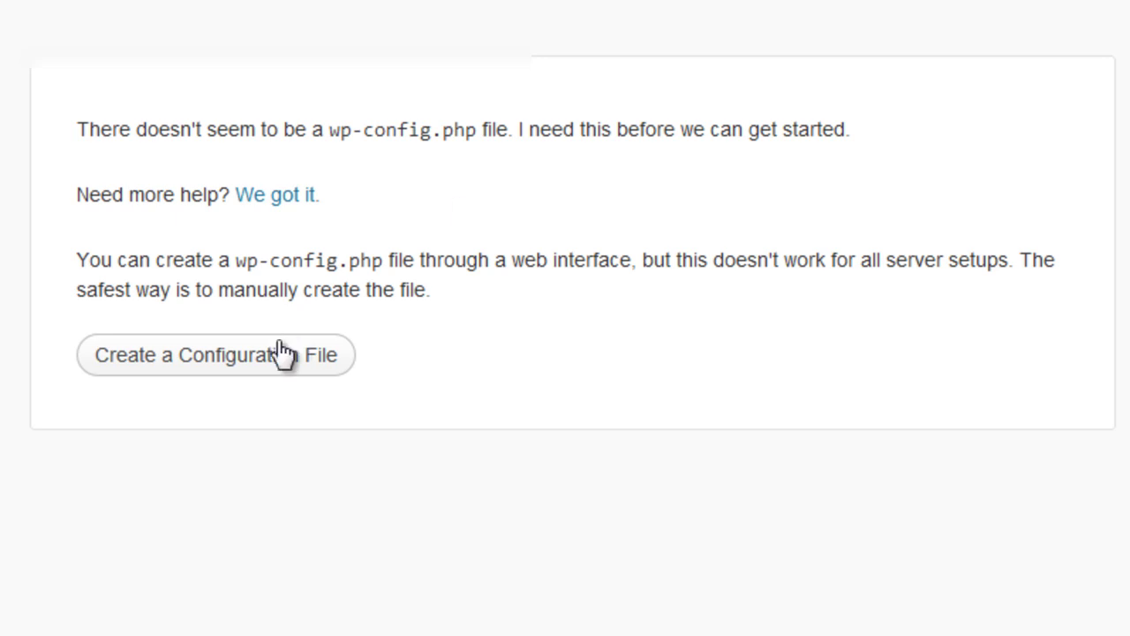
# - Begin creating wp-config.php, review the database name, user, password, host and prefix requirements, and continue
pyautogui.click(181, 357)
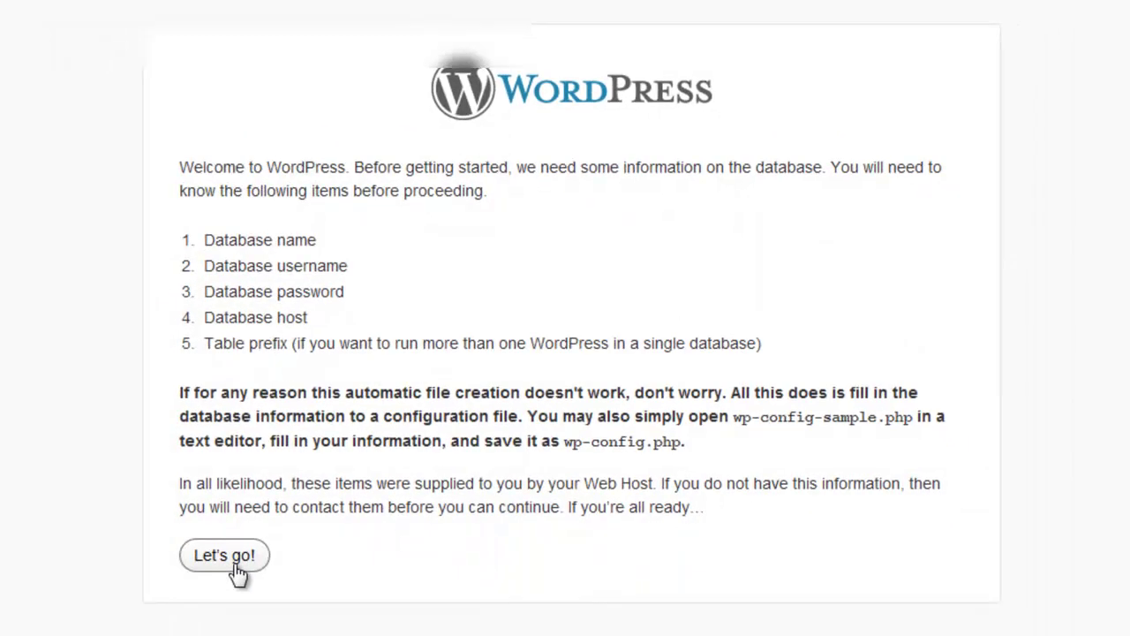
pyautogui.moveTo(247, 239); pyautogui.dragTo(345, 247)
pyautogui.moveTo(256, 265); pyautogui.dragTo(299, 279)
pyautogui.moveTo(231, 292); pyautogui.dragTo(345, 292)
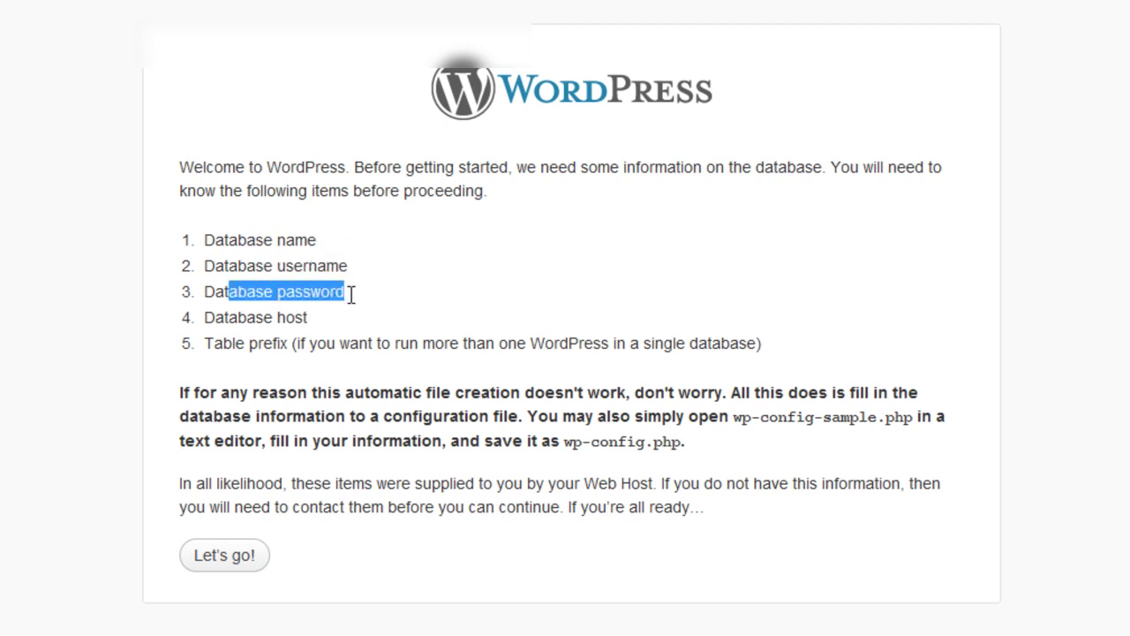
pyautogui.moveTo(239, 319); pyautogui.dragTo(328, 327)
pyautogui.moveTo(212, 344); pyautogui.dragTo(284, 344)
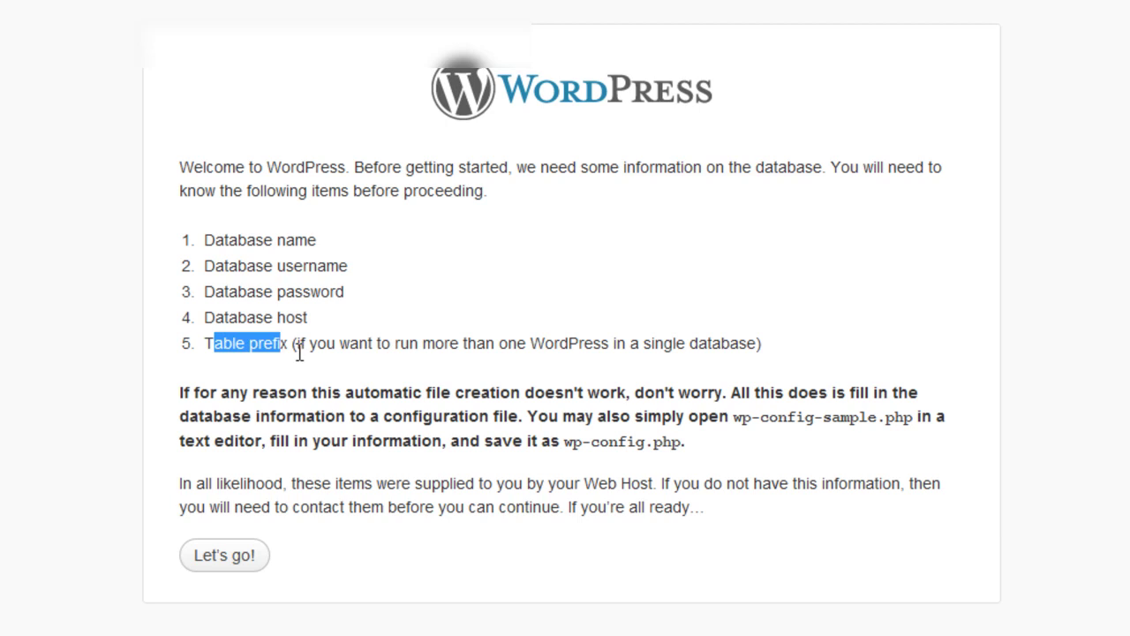
pyautogui.click(357, 406)
pyautogui.click(512, 497)
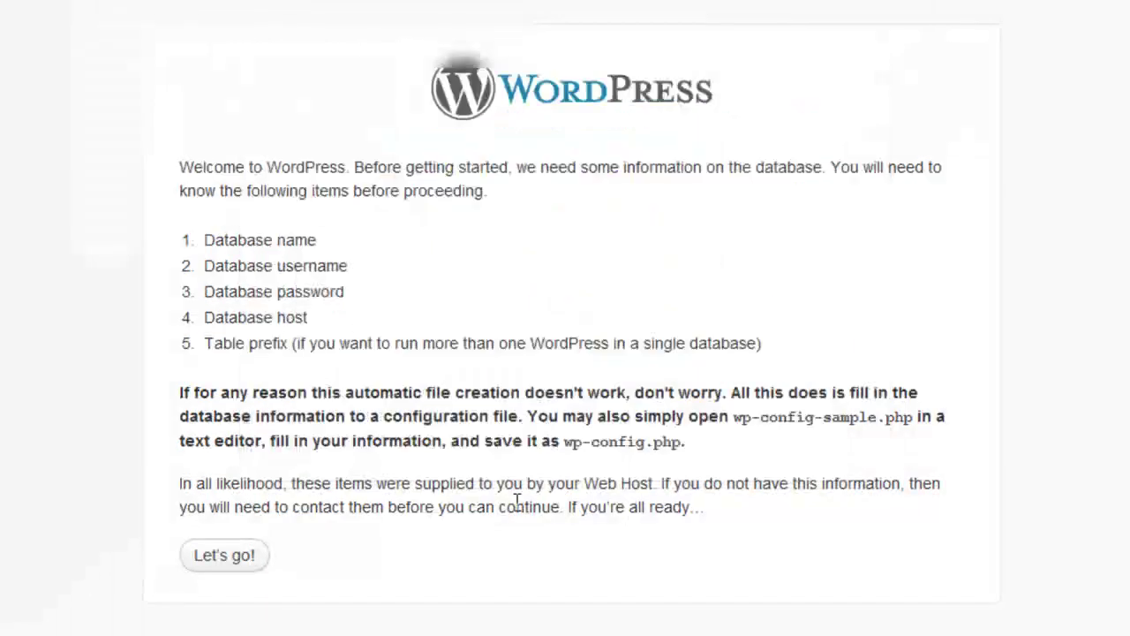
pyautogui.click(255, 569)
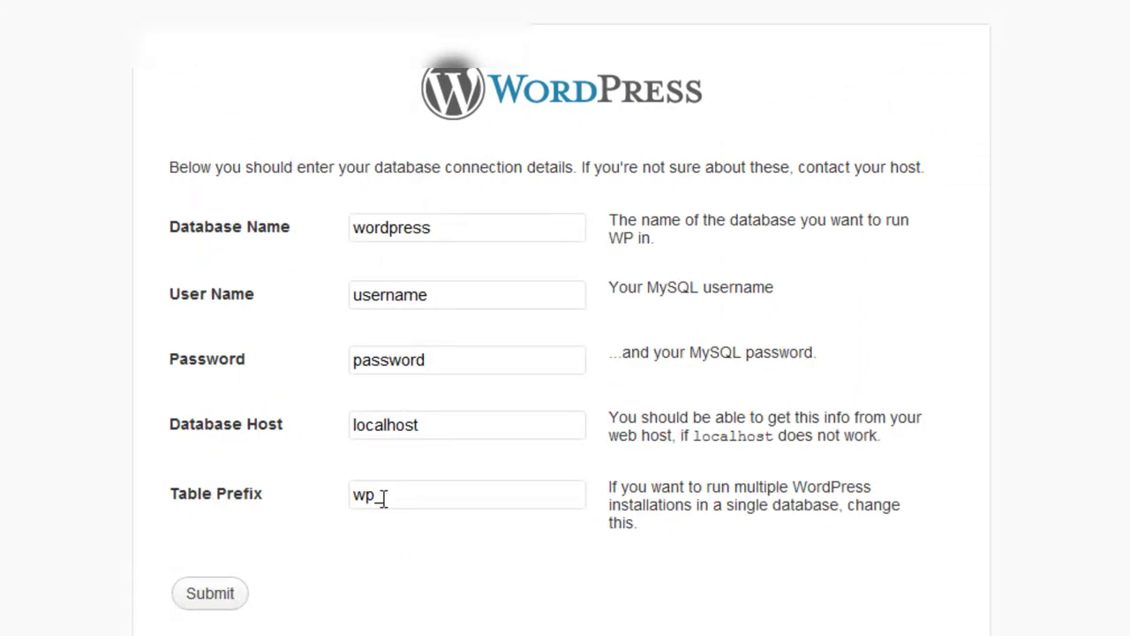
# - Paste the real database name, database user name and database password into the form
pyautogui.click(424, 228)
pyautogui.doubleClick(424, 228)
pyautogui.hotkey('ctrl', 'v')
pyautogui.press('Tab')
pyautogui.hotkey('ctrl', 'v')
pyautogui.press('Tab')
pyautogui.hotkey('ctrl', 'v')
# - Change the table prefix to wpt_ and submit the connection details
pyautogui.click(375, 500)
pyautogui.write('t')
pyautogui.click(223, 593)
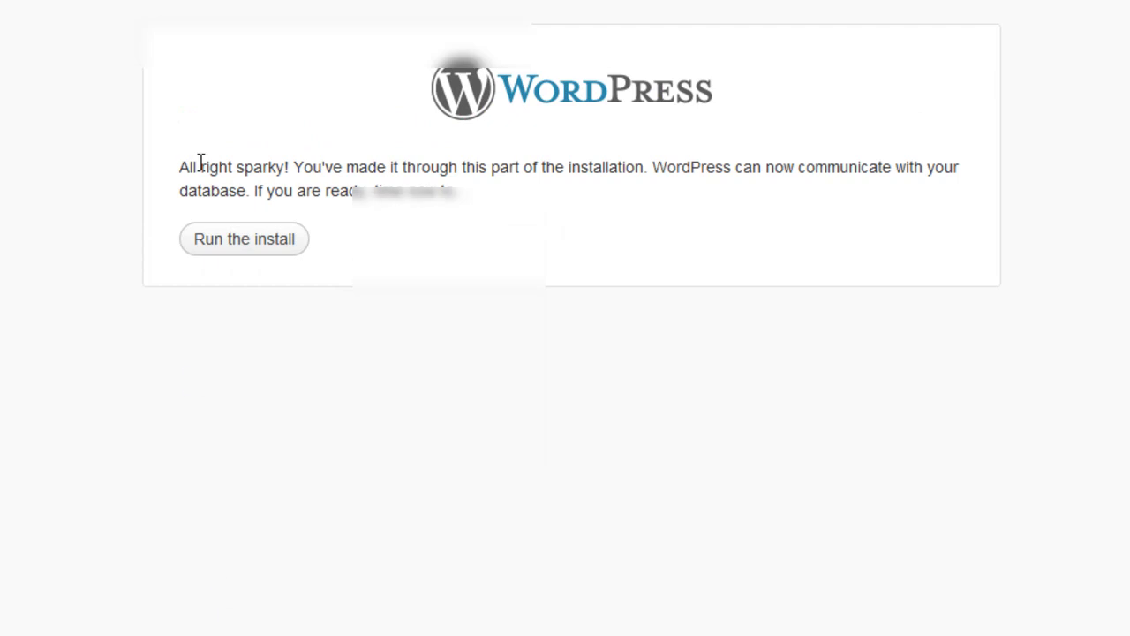
pyautogui.moveTo(205, 162); pyautogui.dragTo(464, 182)
pyautogui.click(468, 202)
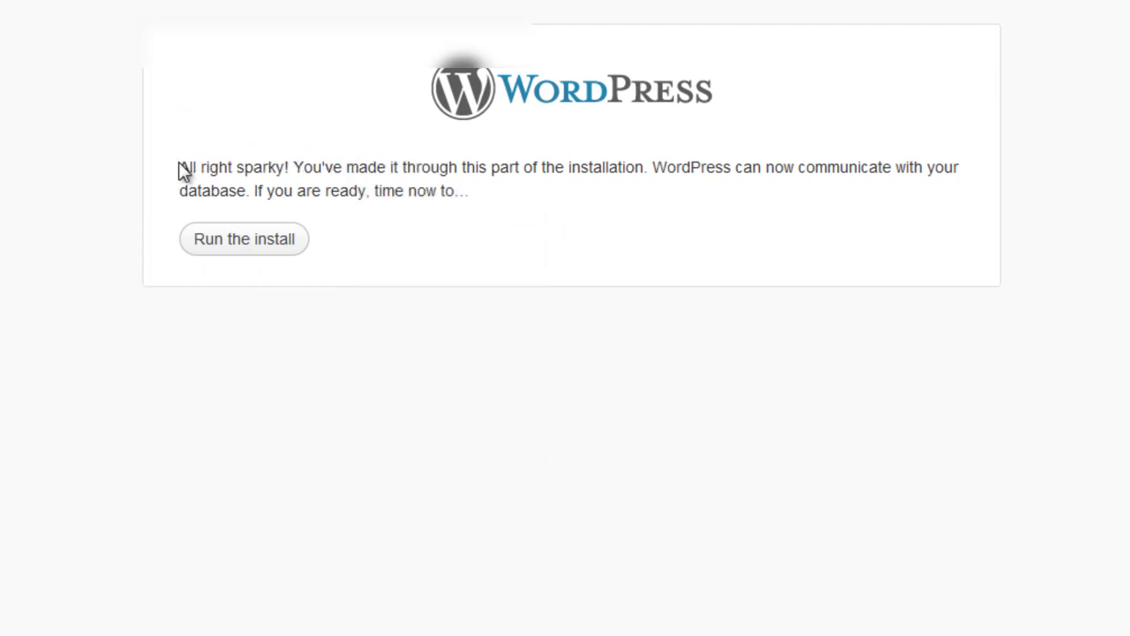
pyautogui.moveTo(181, 162); pyautogui.dragTo(280, 167)
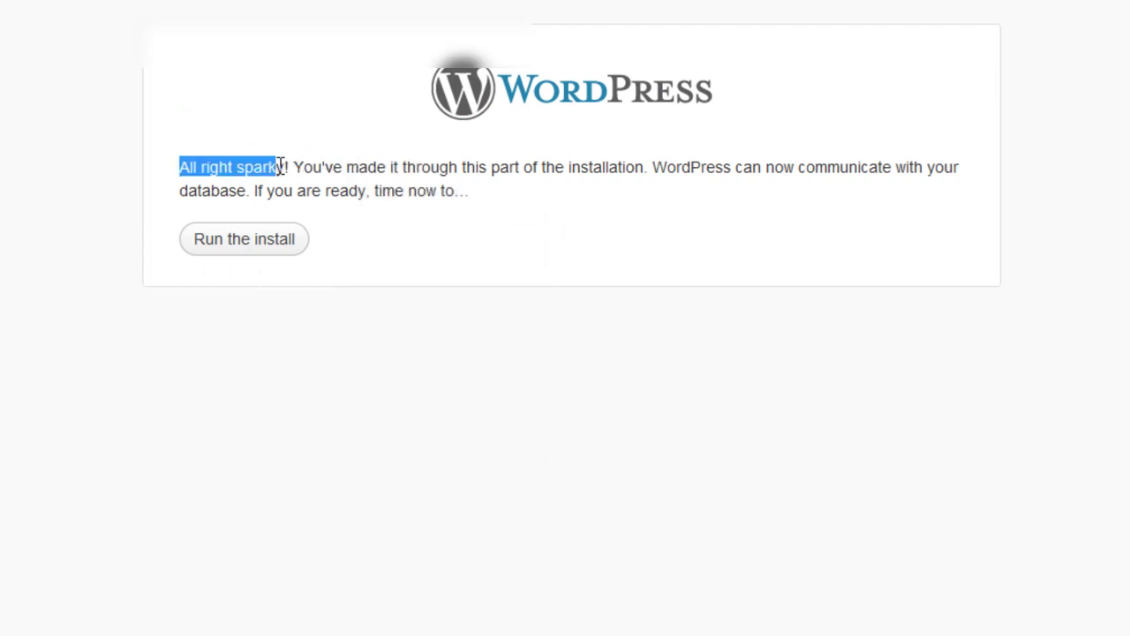
pyautogui.click(454, 197)
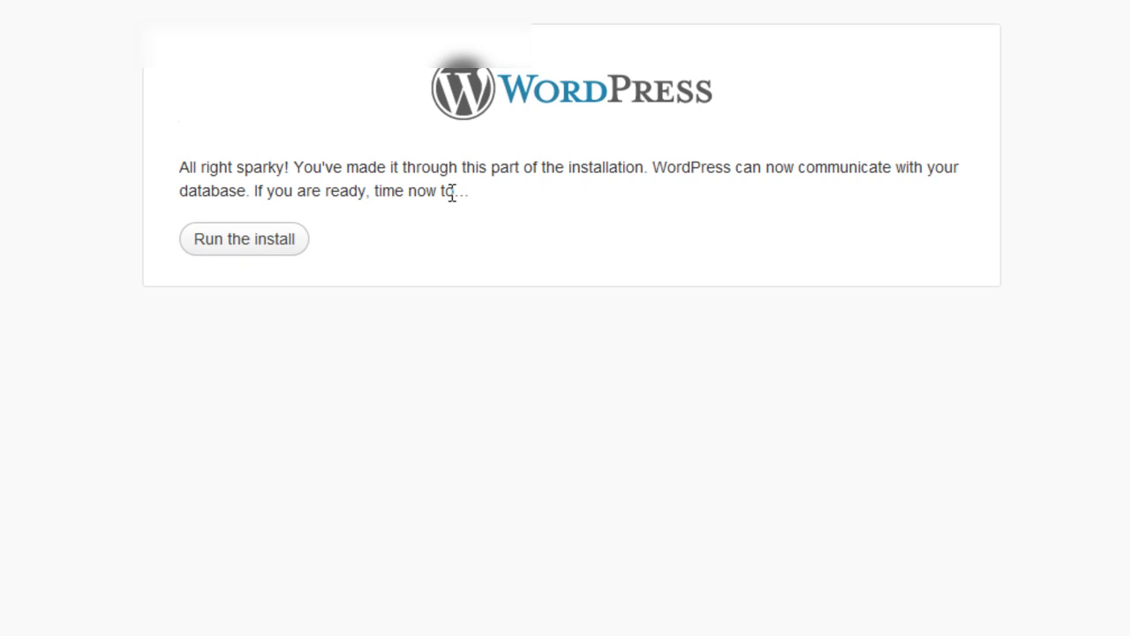
pyautogui.moveTo(375, 191); pyautogui.dragTo(456, 197)
pyautogui.click(472, 206)
pyautogui.click(456, 200)
# - Open the installation form and enter 'test' as the Site Title
pyautogui.click(272, 246)
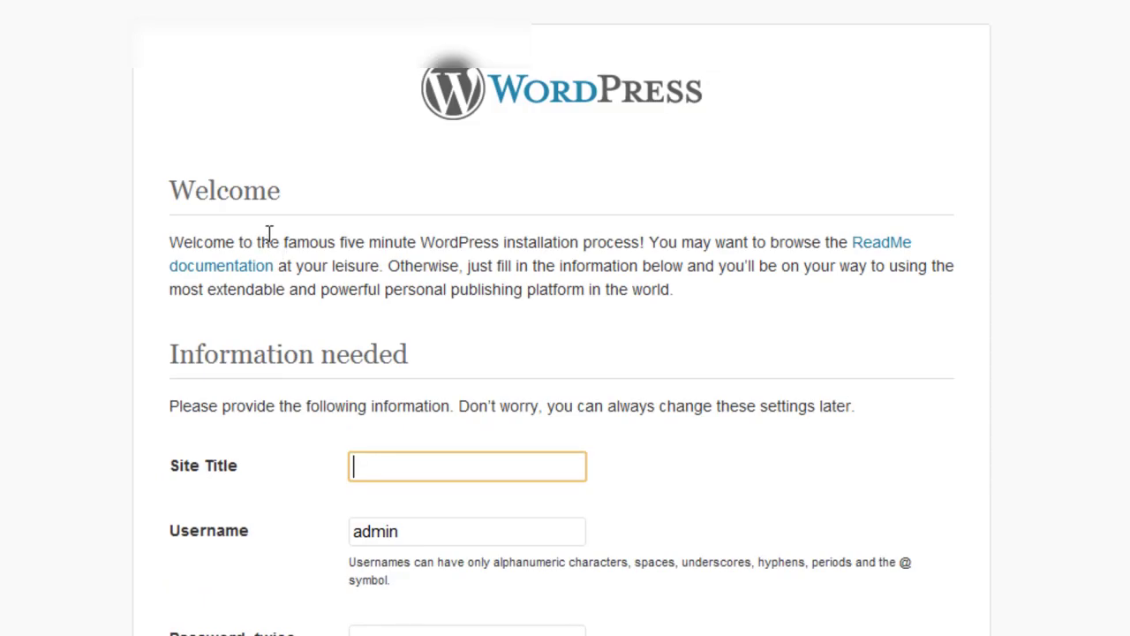
pyautogui.scroll(-1, 441, 261)
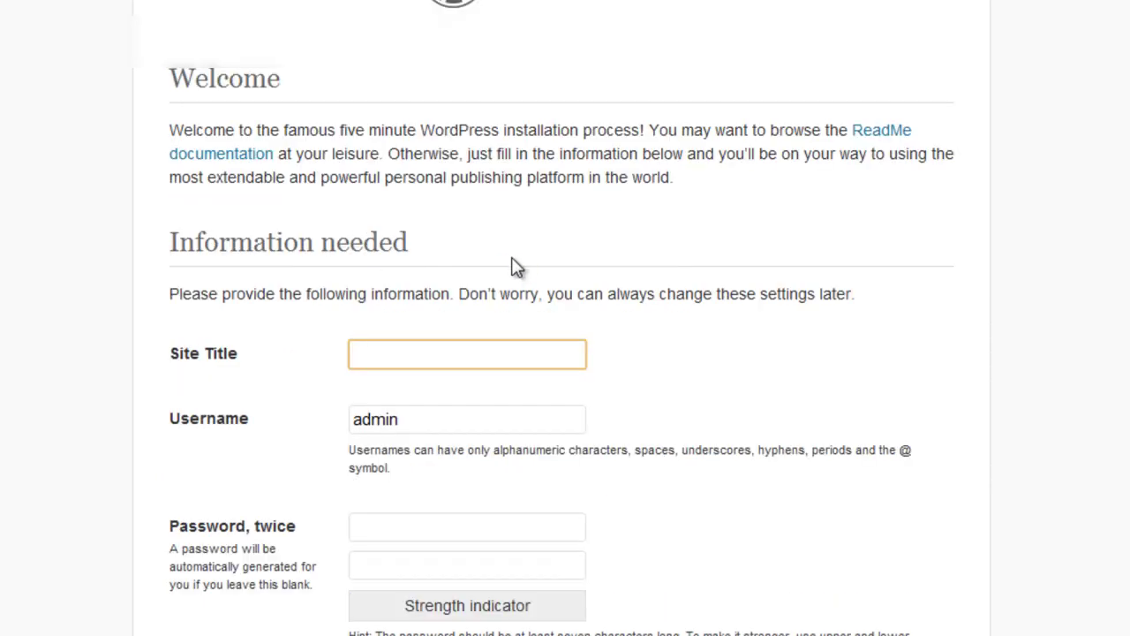
pyautogui.scroll(-2, 459, 248)
pyautogui.click(424, 198)
pyautogui.click(427, 295)
pyautogui.click(526, 341)
pyautogui.click(472, 126)
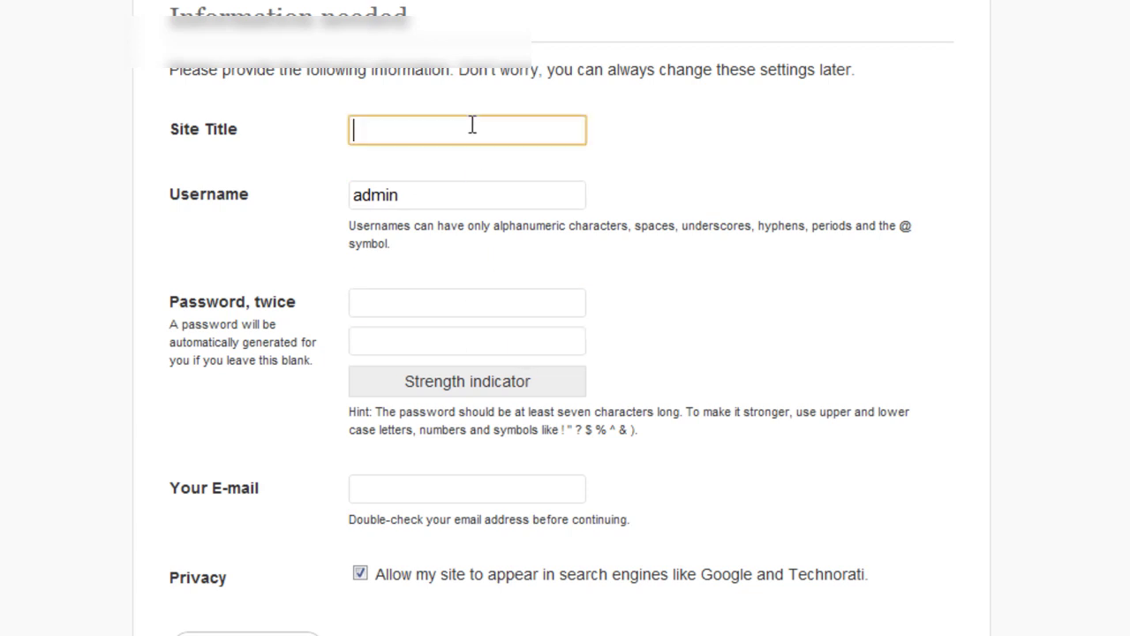
pyautogui.write('test')
pyautogui.press('Tab')
pyautogui.press('Tab')
pyautogui.press('Tab')
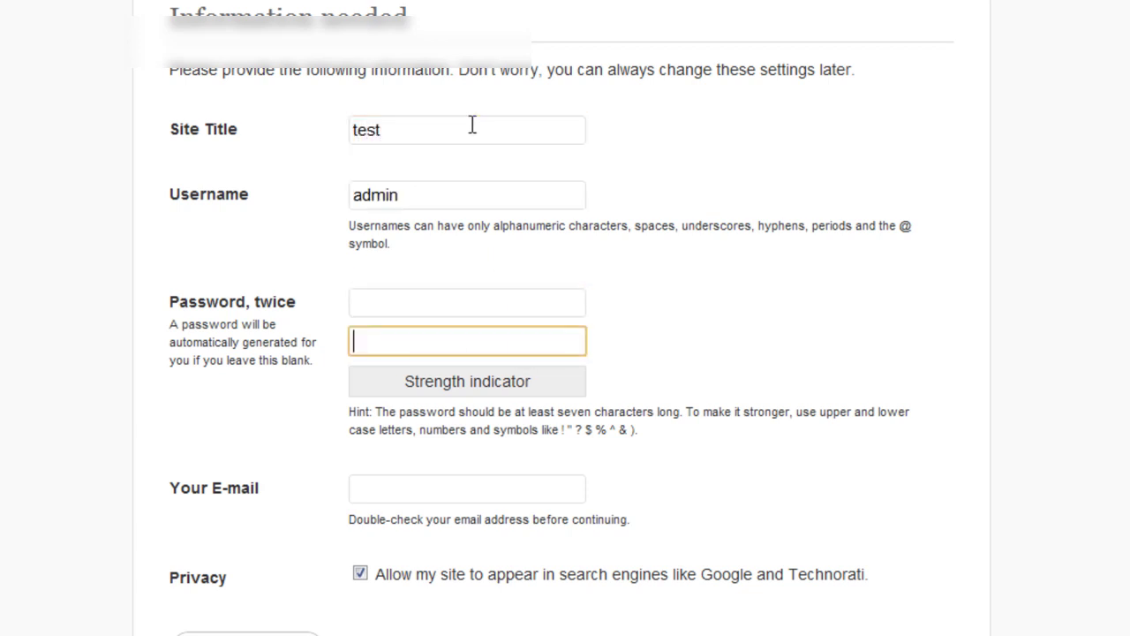
# - Enter the admin password in both fields, correcting the mistyped confirmation
pyautogui.hotkey('shift', 'Tab')
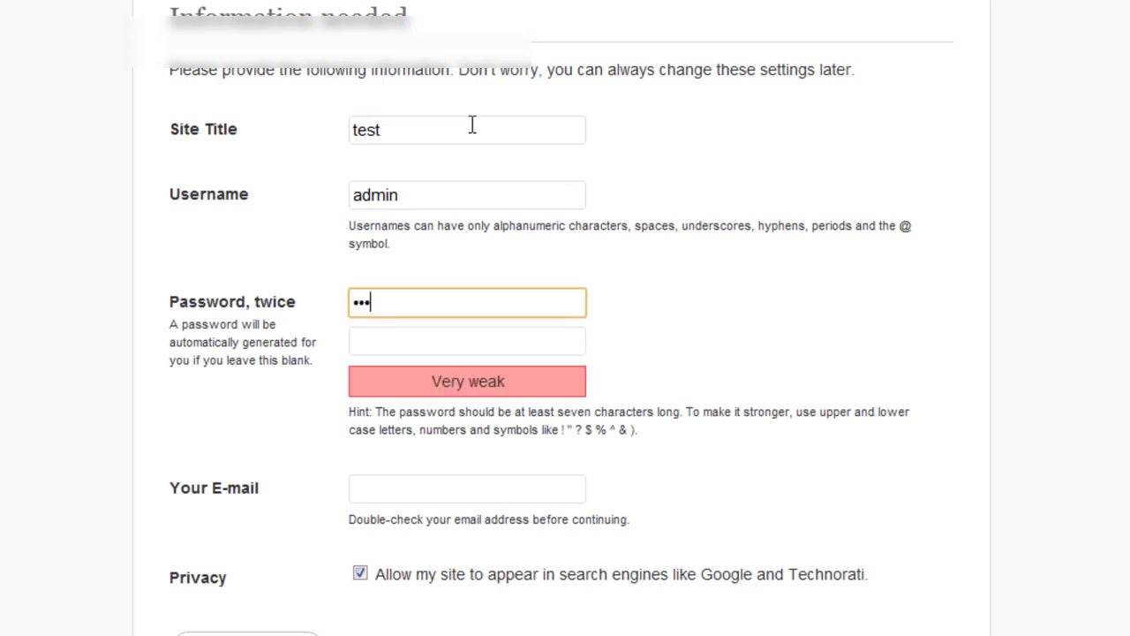
pyautogui.press('Tab')
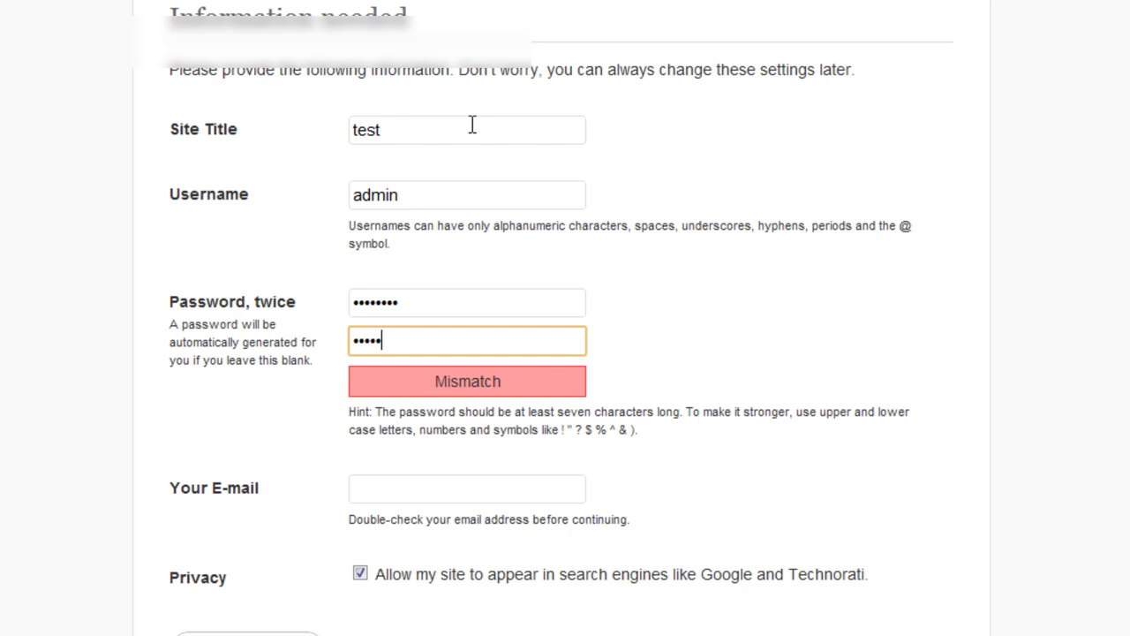
pyautogui.press('Tab')
pyautogui.click(441, 343)
pyautogui.moveTo(441, 344); pyautogui.dragTo(317, 350)
# - Fill in the admin e-mail address, install WordPress, and proceed to Log In
pyautogui.click(460, 493)
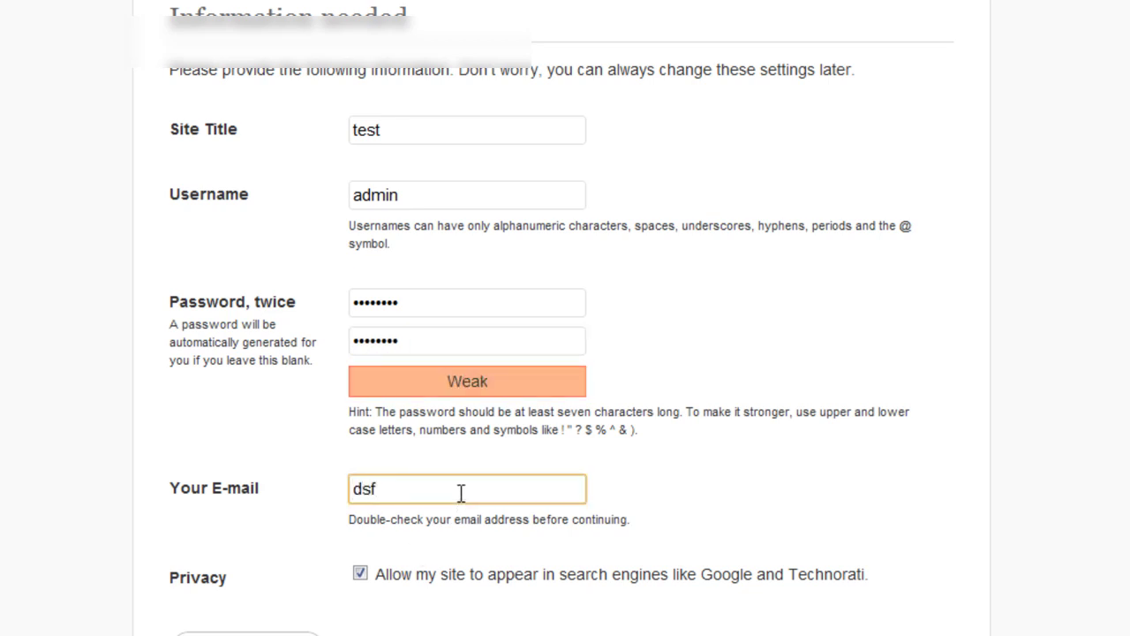
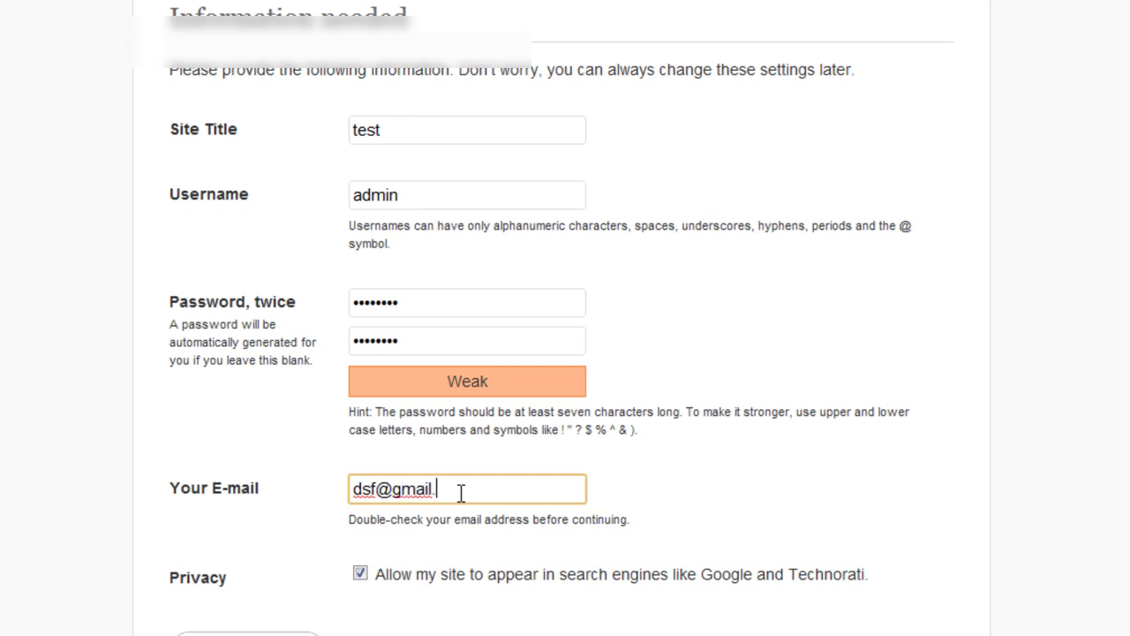
pyautogui.click(528, 460)
pyautogui.press('Return')
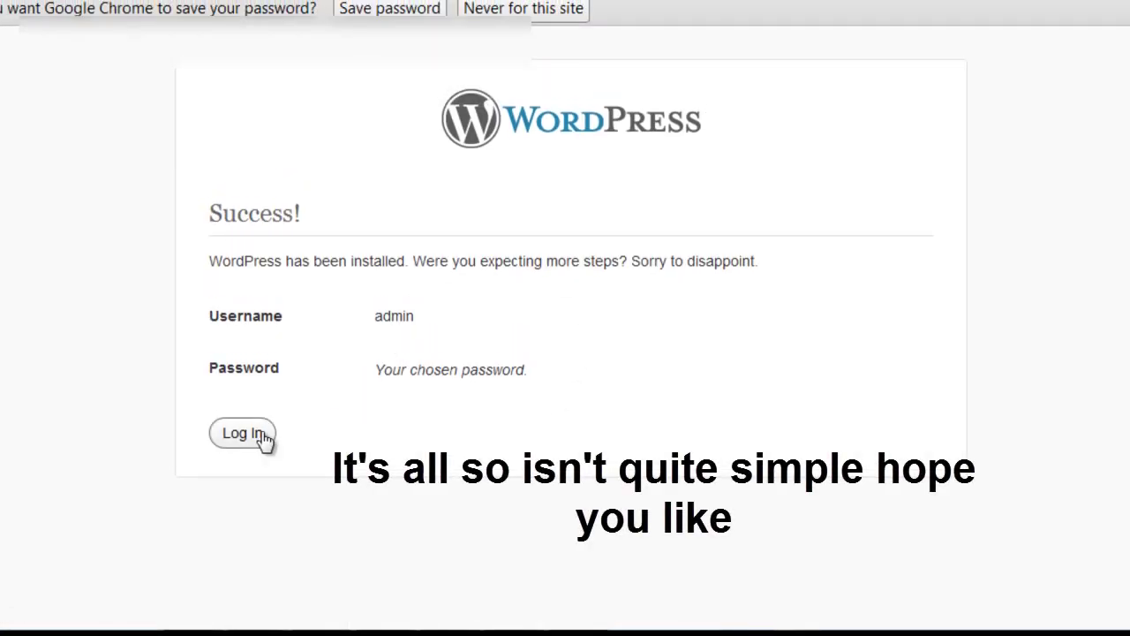
pyautogui.click(256, 435)
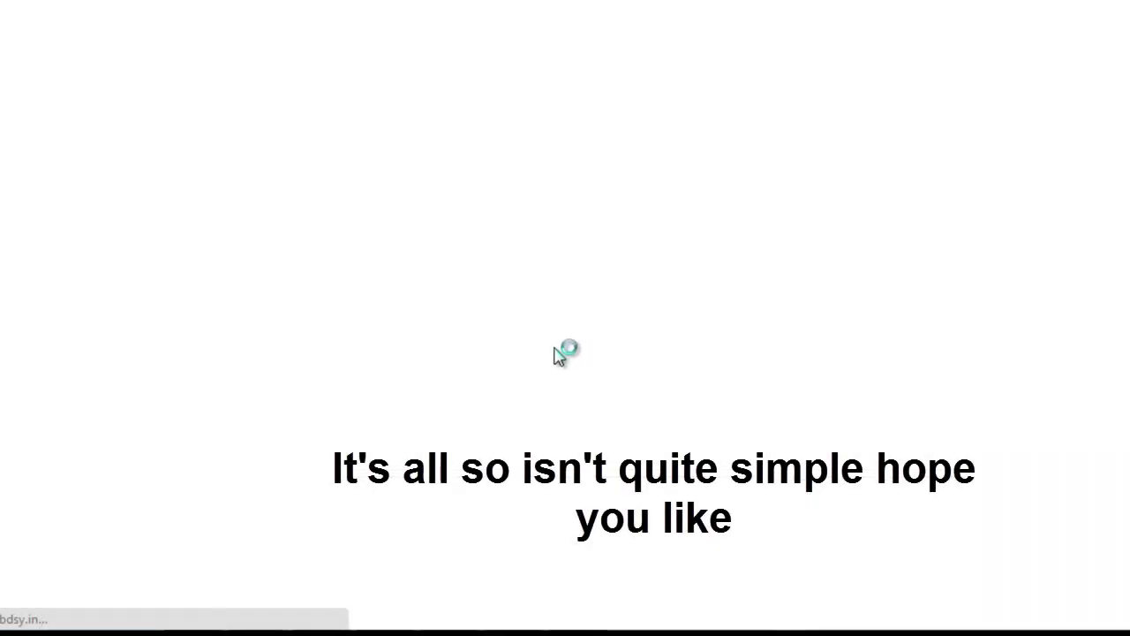